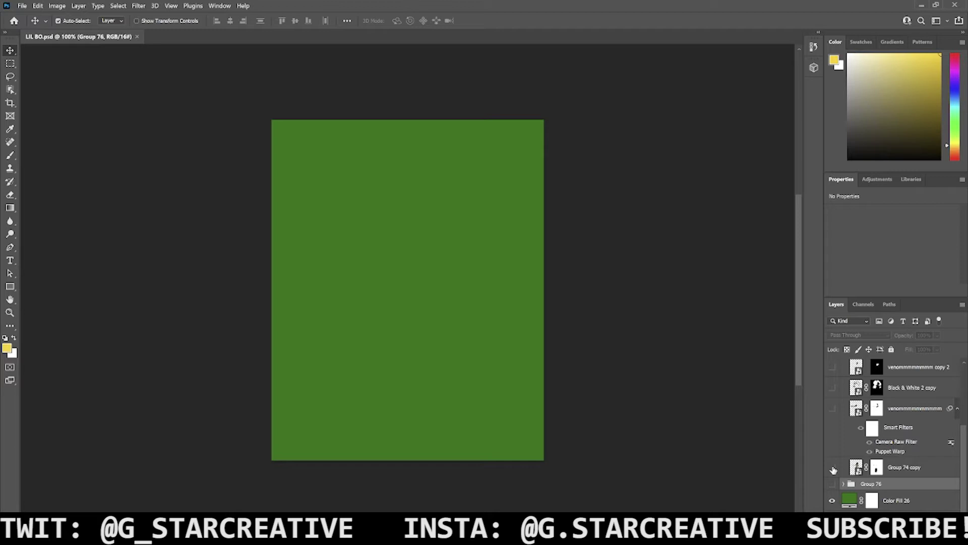
# - Show the football player layer and compare it with its mask off and on
pyautogui.click(833, 468)
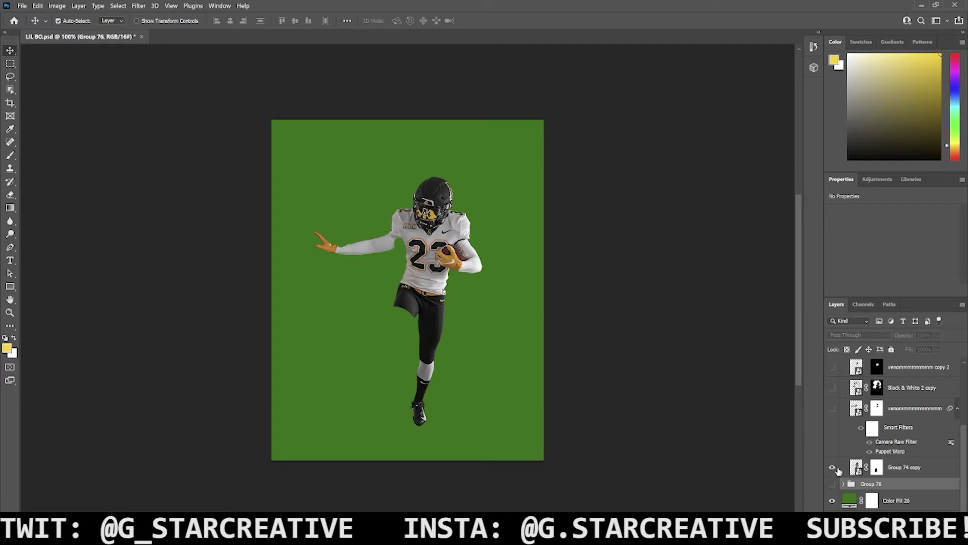
pyautogui.click(876, 468)
pyautogui.rightClick(876, 469)
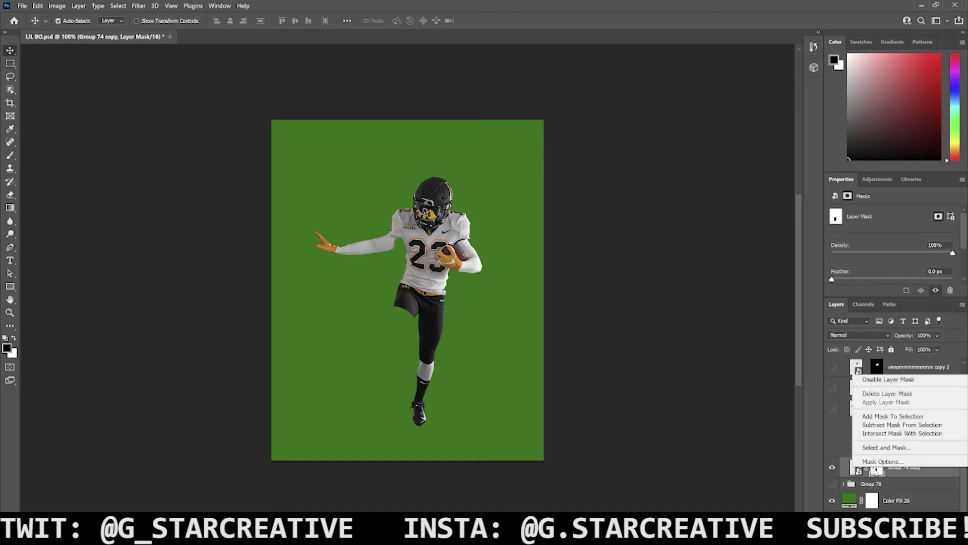
pyautogui.click(887, 380)
pyautogui.keyDown('shift'); pyautogui.click(877, 468); pyautogui.keyUp('shift')
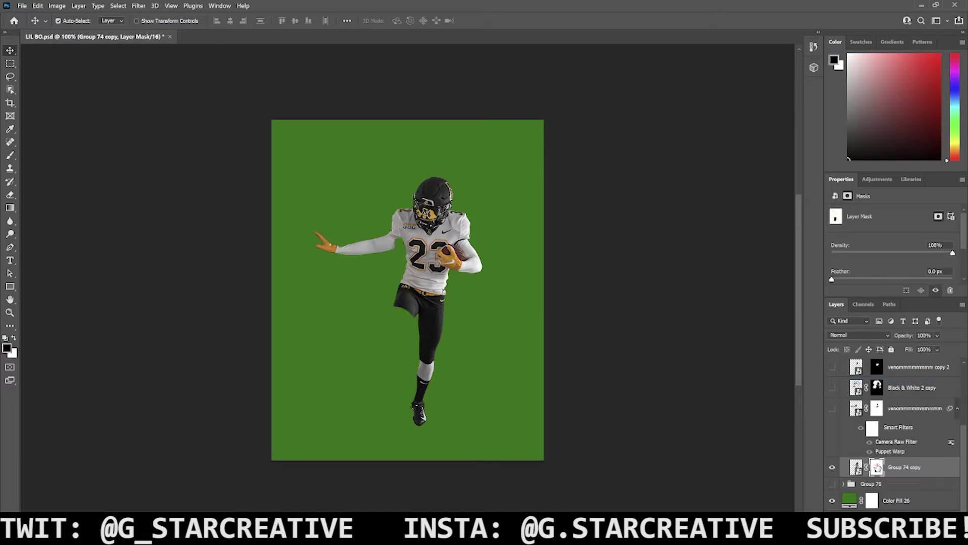
# - Show the venom arm, compare its mask and warp Smart Filters, then reveal the tentacles layer
pyautogui.click(832, 408)
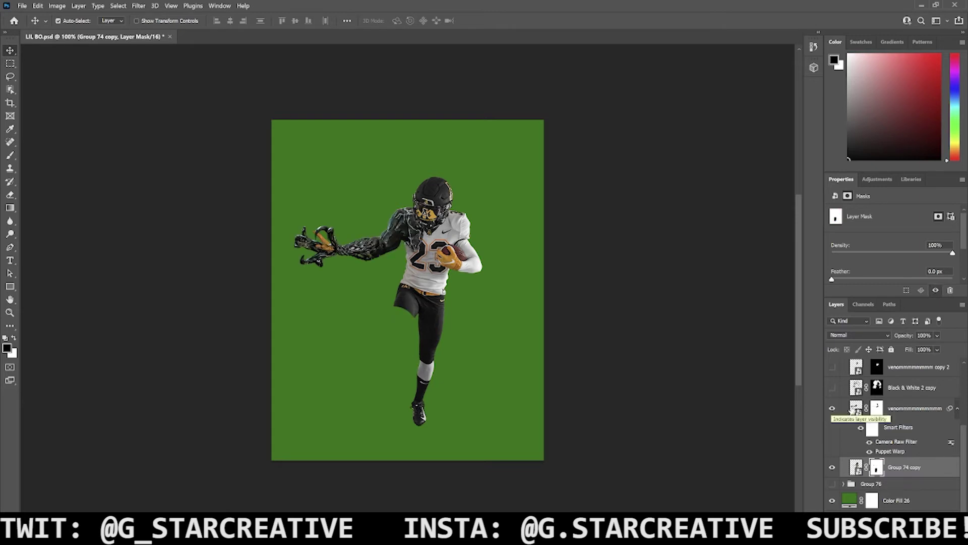
pyautogui.click(876, 408)
pyautogui.keyDown('shift'); pyautogui.click(878, 410); pyautogui.keyUp('shift')
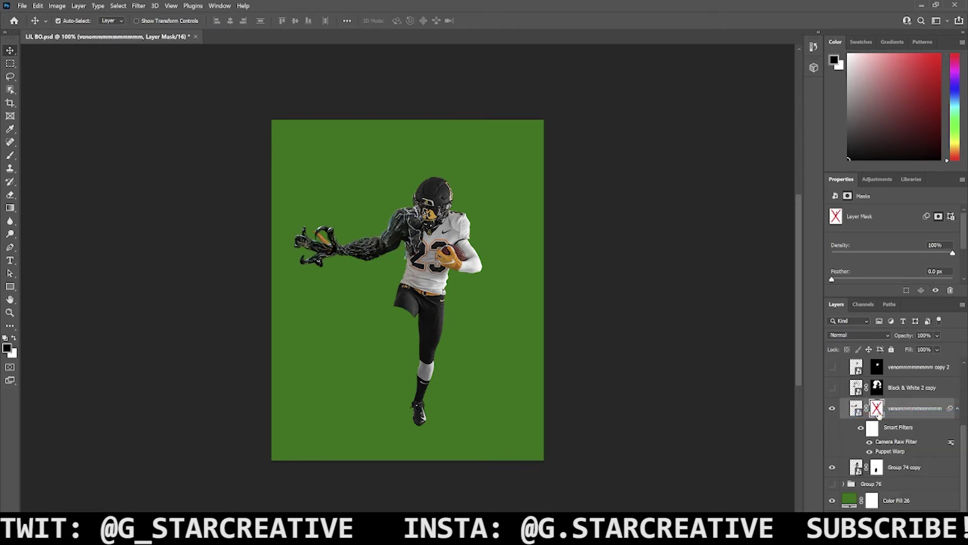
pyautogui.keyDown('shift'); pyautogui.click(877, 410); pyautogui.keyUp('shift')
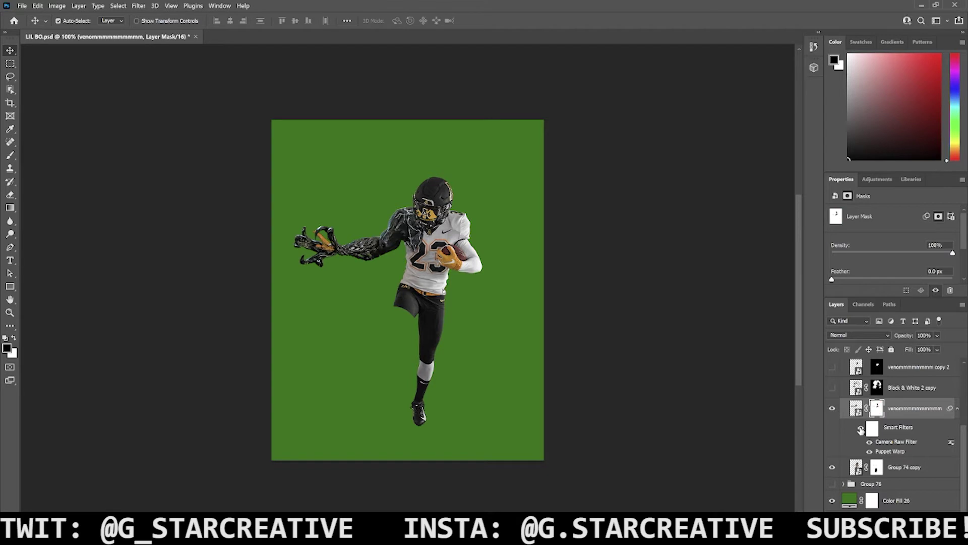
pyautogui.click(861, 430)
pyautogui.click(861, 429)
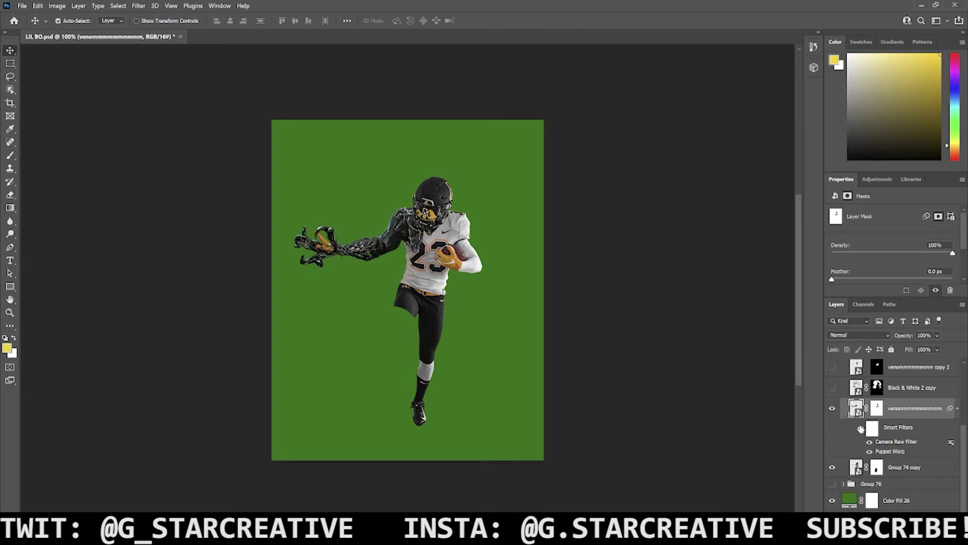
pyautogui.click(861, 429)
pyautogui.click(833, 388)
# - Disable the Black & White 2 copy layer mask
pyautogui.scroll(1, 854, 398)
pyautogui.click(878, 414)
pyautogui.rightClick(879, 416)
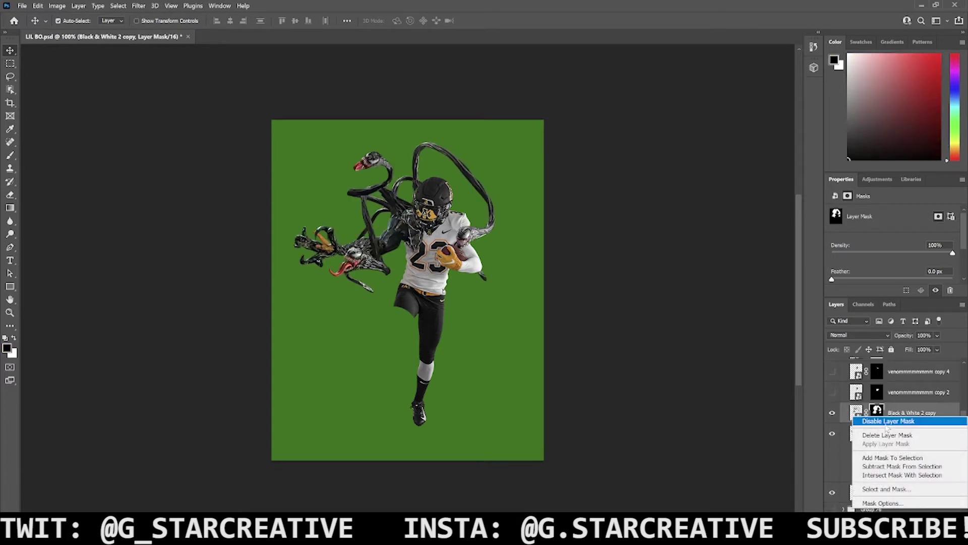
pyautogui.click(887, 426)
# - Show the venom copy 2 tongue over the face and toggle its mask off and on
pyautogui.scroll(1, 836, 420)
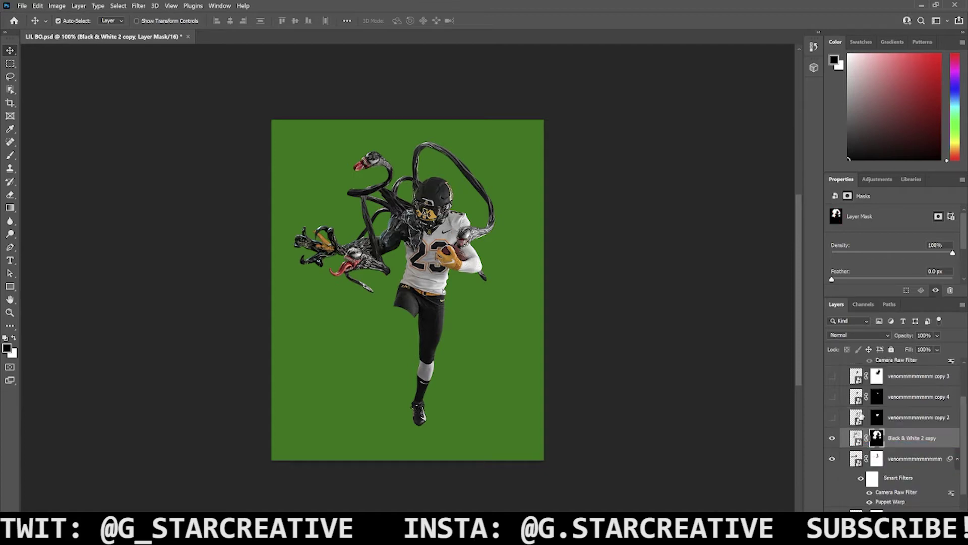
pyautogui.click(832, 419)
pyautogui.rightClick(878, 418)
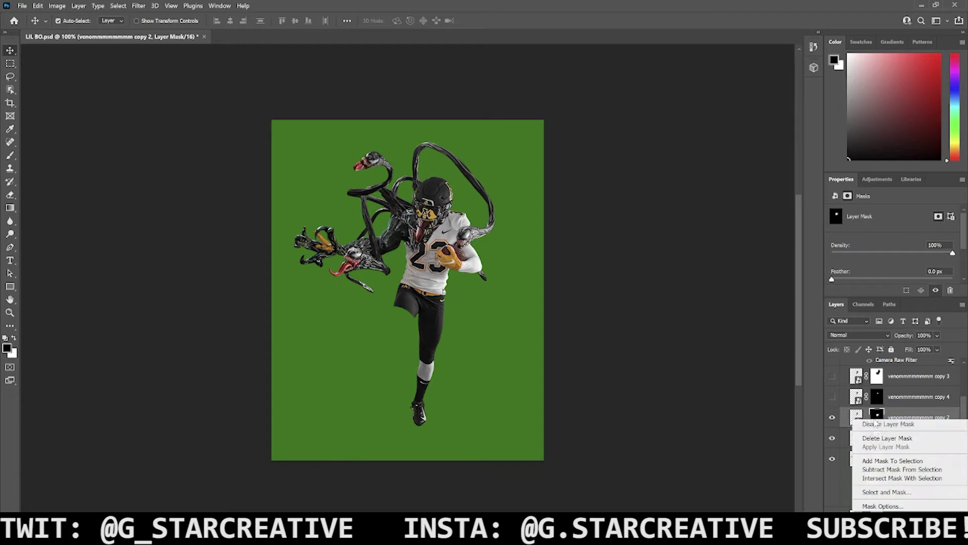
pyautogui.click(880, 426)
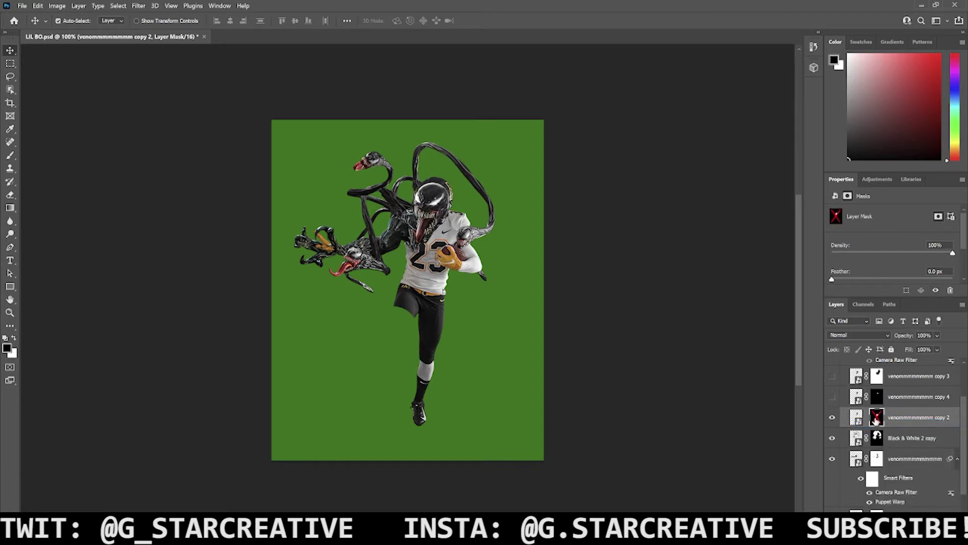
pyautogui.keyDown('shift'); pyautogui.click(876, 418); pyautogui.keyUp('shift')
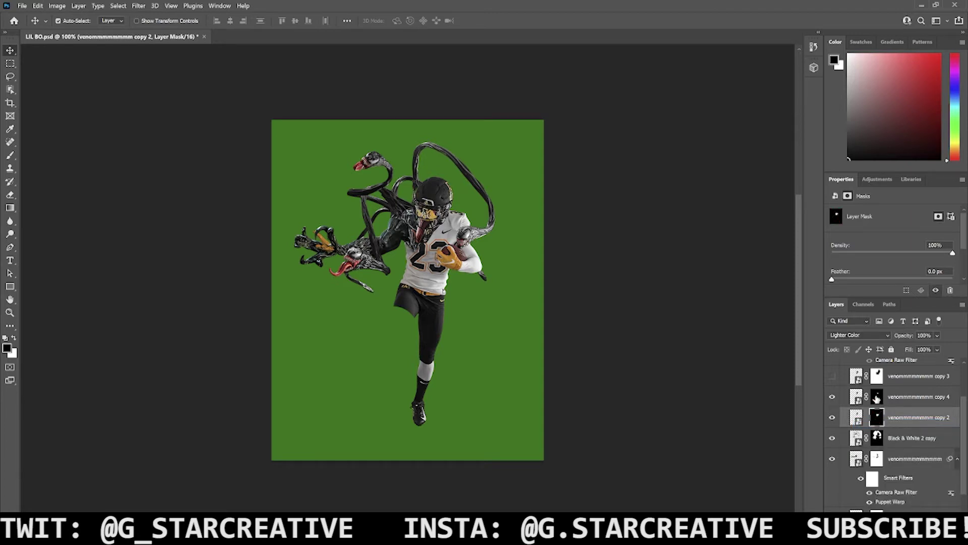
# - Show the venom copy 4 layer and compare it with its mask off and on
pyautogui.click(876, 398)
pyautogui.rightClick(877, 398)
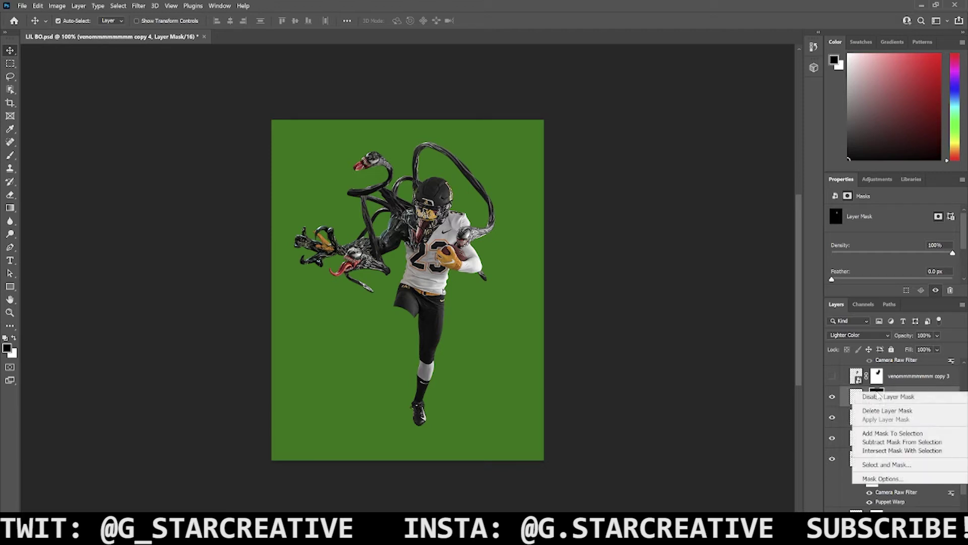
pyautogui.click(878, 397)
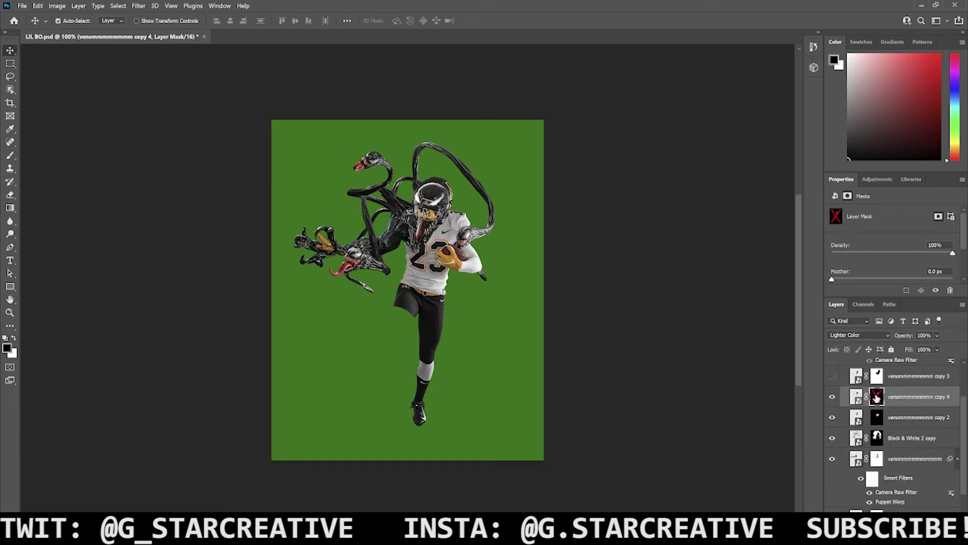
pyautogui.keyDown('shift'); pyautogui.click(877, 397); pyautogui.keyUp('shift')
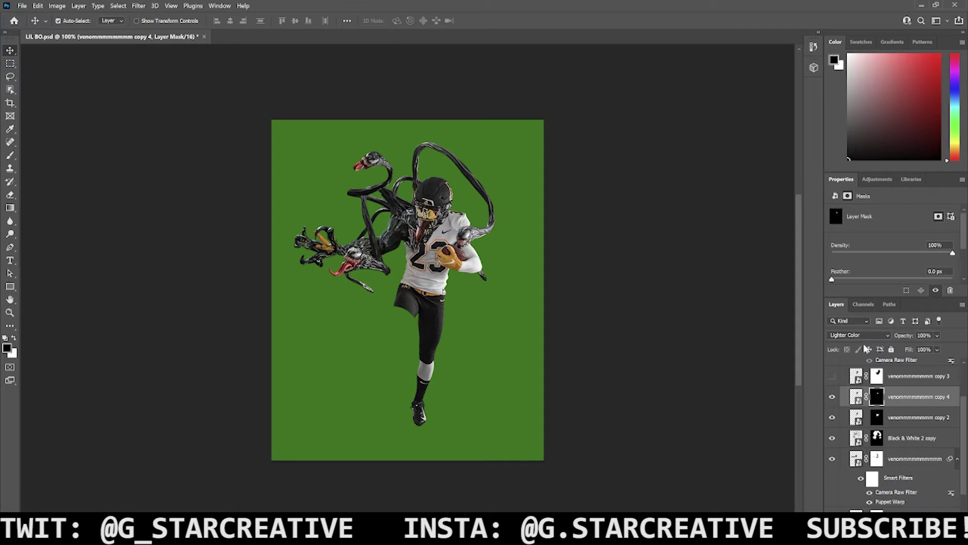
pyautogui.scroll(1, 887, 398)
pyautogui.scroll(2, 905, 440)
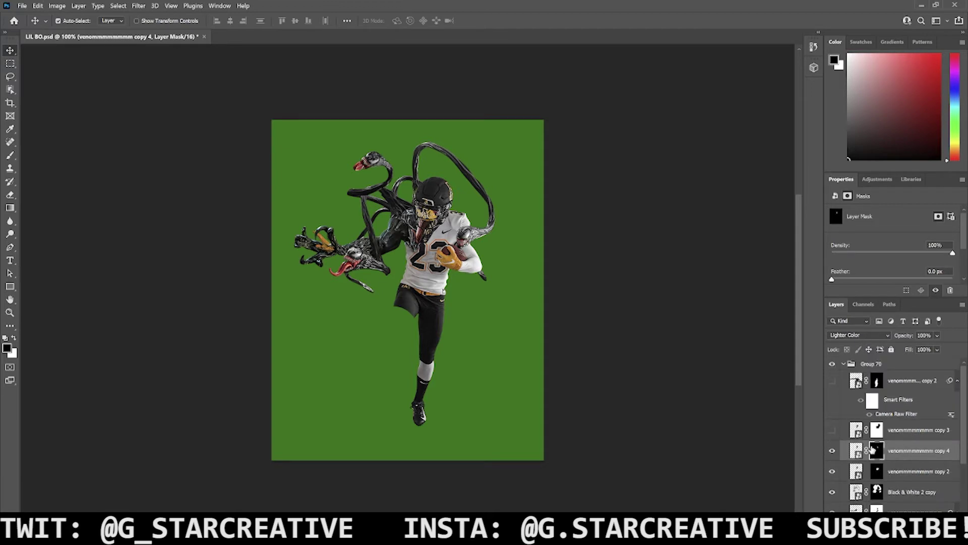
# - Show the venom copy 3 layer and toggle its mask off and on
pyautogui.click(833, 431)
pyautogui.click(908, 431)
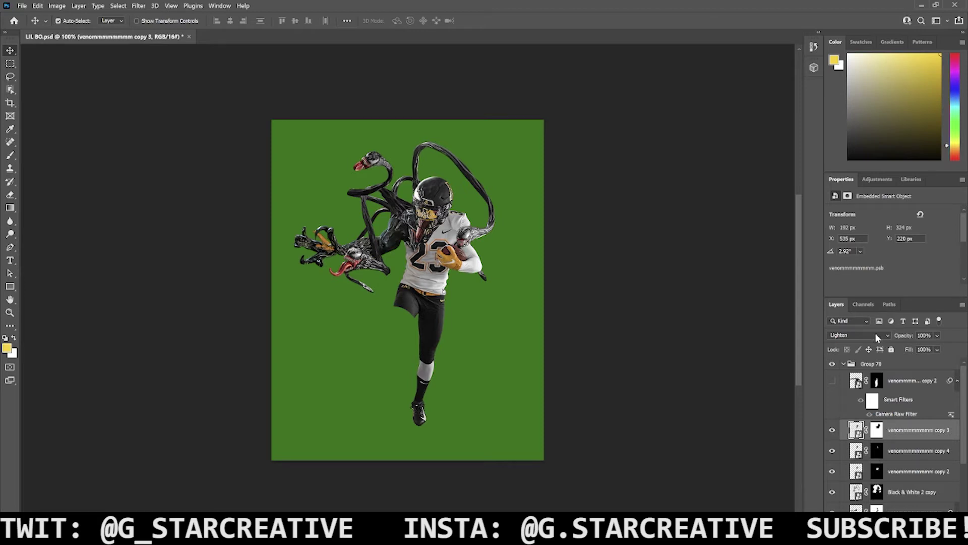
pyautogui.rightClick(877, 430)
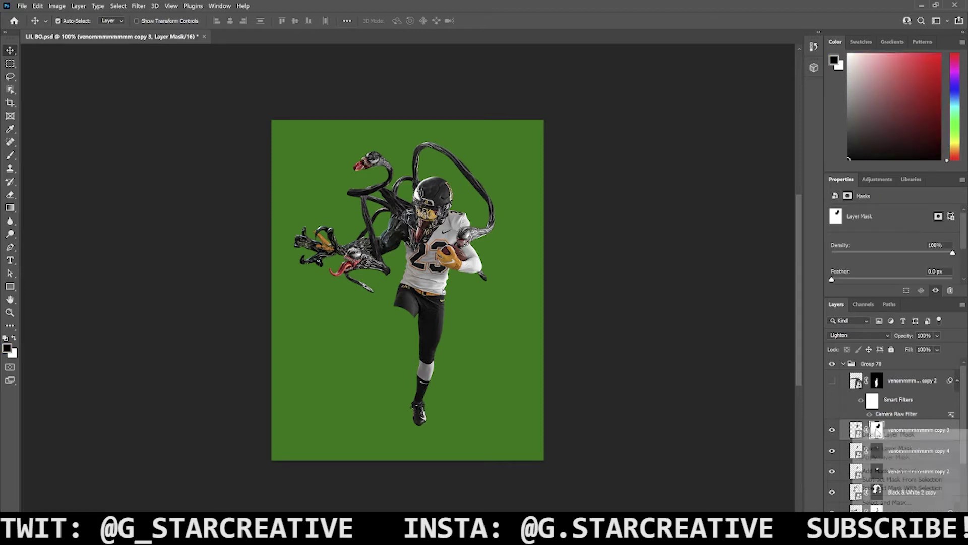
pyautogui.click(886, 435)
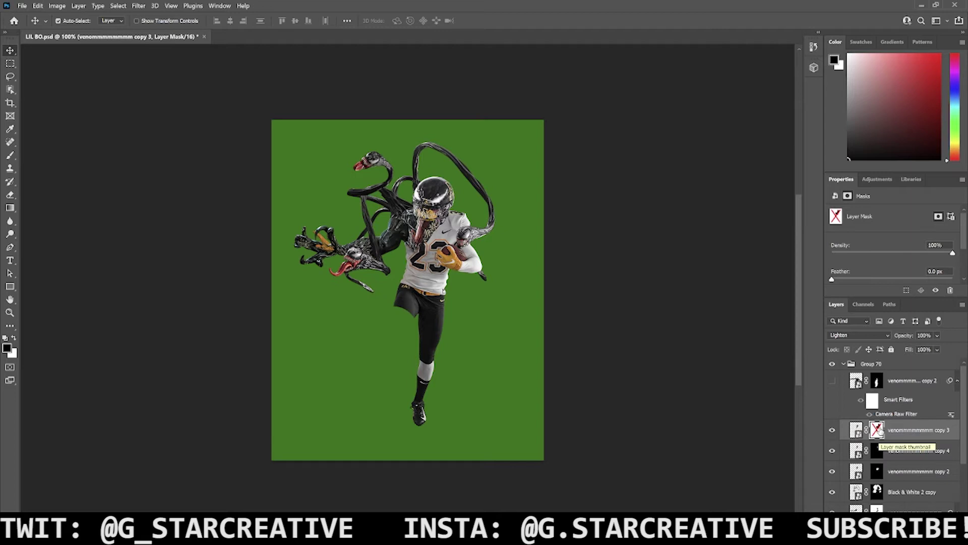
pyautogui.keyDown('shift'); pyautogui.click(878, 429); pyautogui.keyUp('shift')
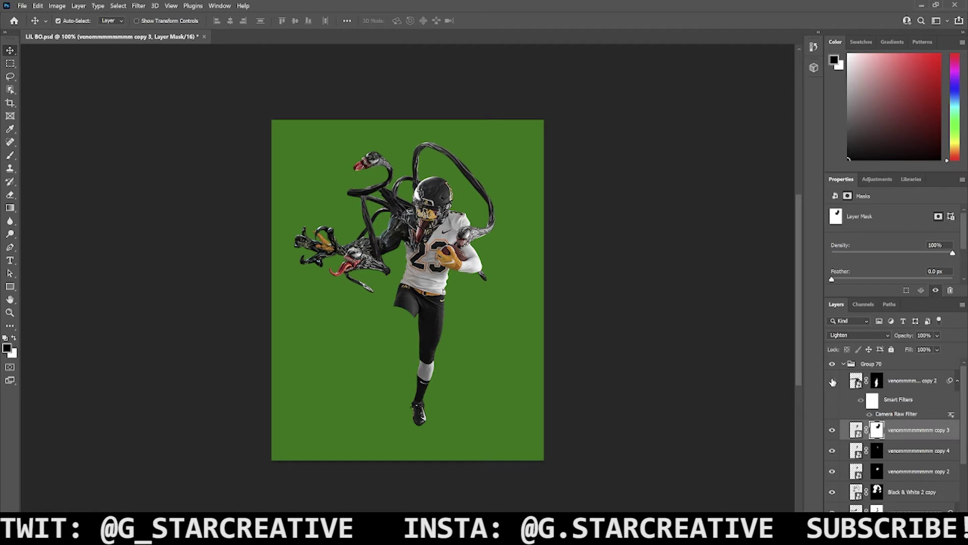
# - Show the copy 2 body texture layer, compare its mask off and on, then collapse Group 70
pyautogui.click(833, 382)
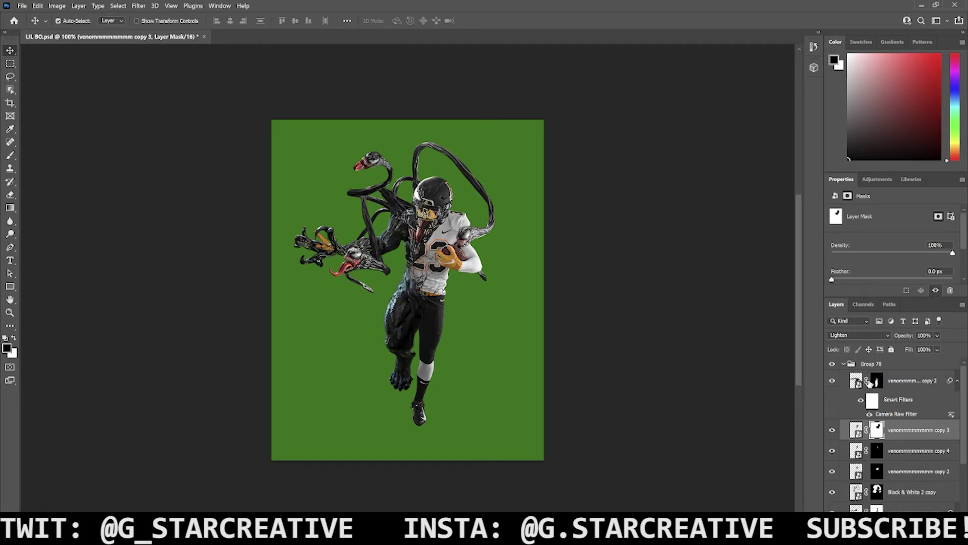
pyautogui.click(879, 383)
pyautogui.rightClick(880, 386)
pyautogui.click(887, 388)
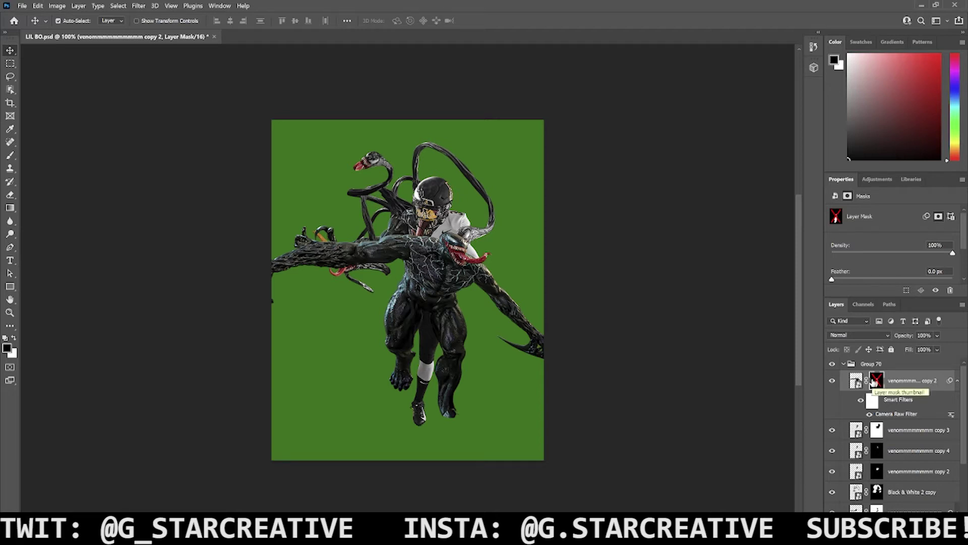
pyautogui.keyDown('shift'); pyautogui.click(877, 383); pyautogui.keyUp('shift')
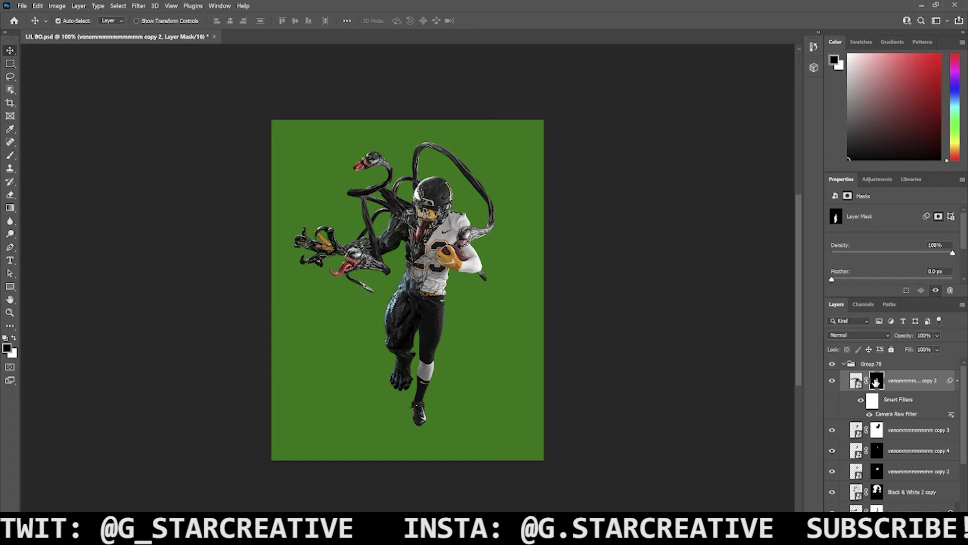
pyautogui.click(844, 364)
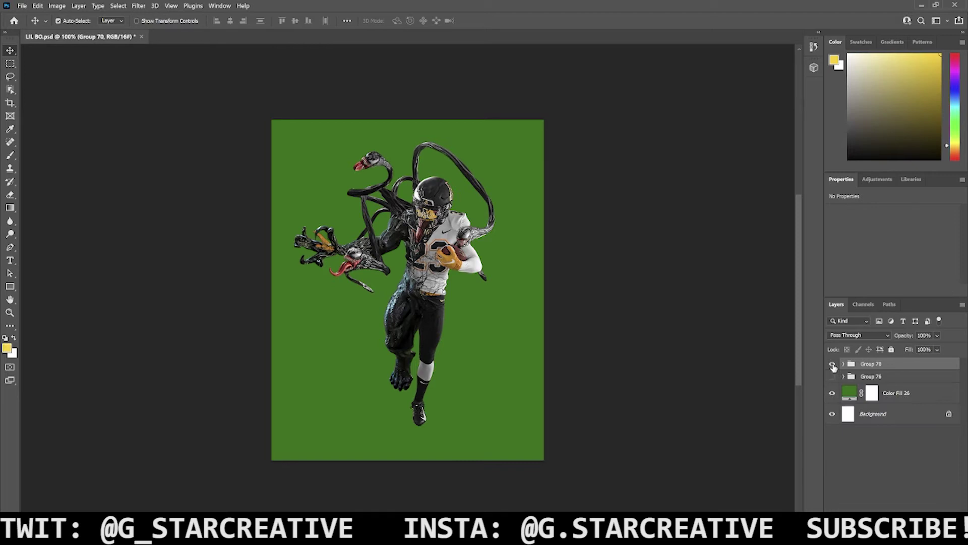
# - Swap Group 70 for Group 76, enabling the Hue/Saturation 16 and Color Fill 25 gold tints
pyautogui.moveTo(833, 365); pyautogui.dragTo(833, 377)
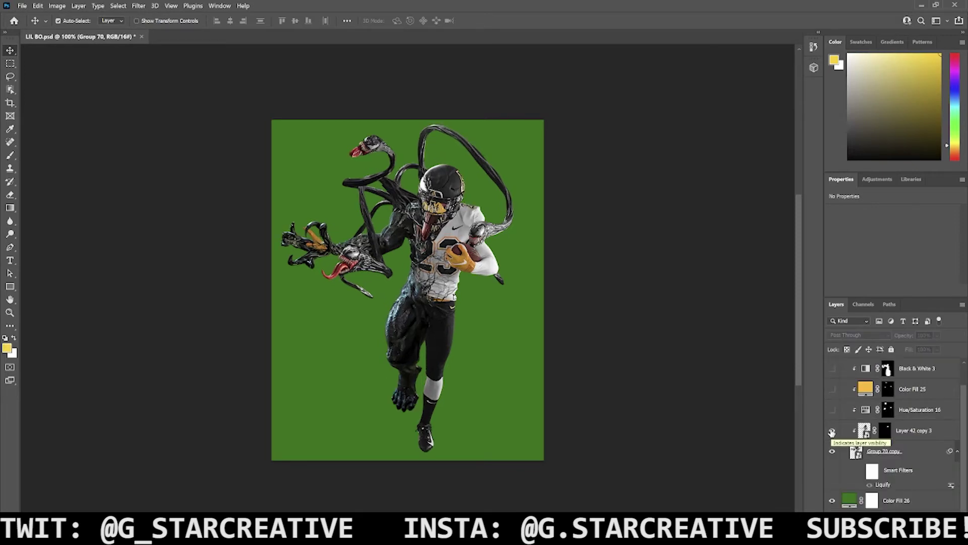
pyautogui.click(832, 410)
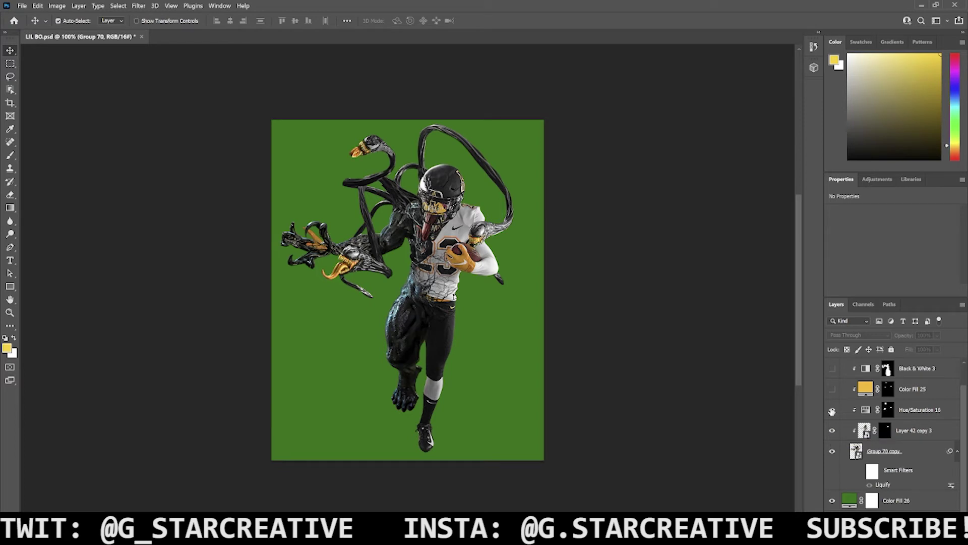
pyautogui.scroll(1, 832, 410)
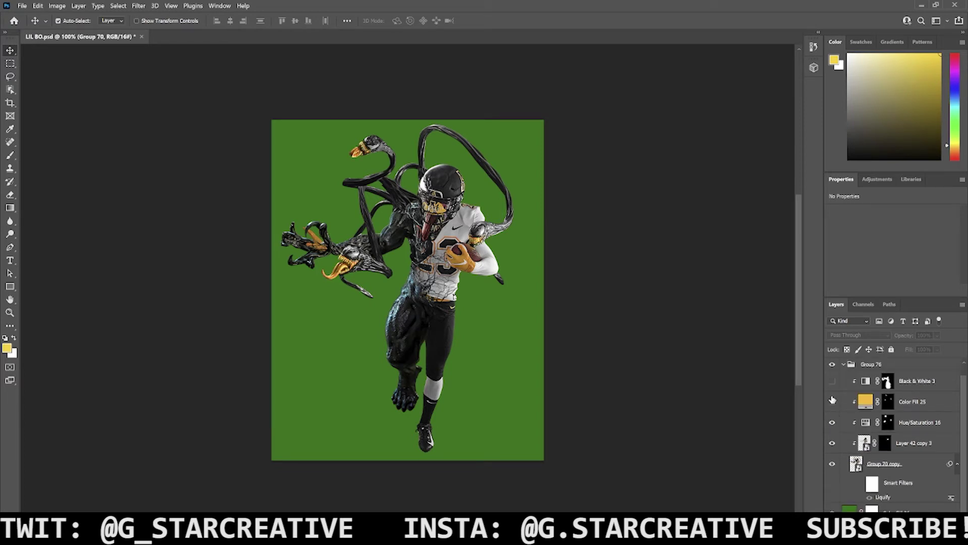
pyautogui.click(832, 401)
pyautogui.click(833, 422)
pyautogui.click(833, 402)
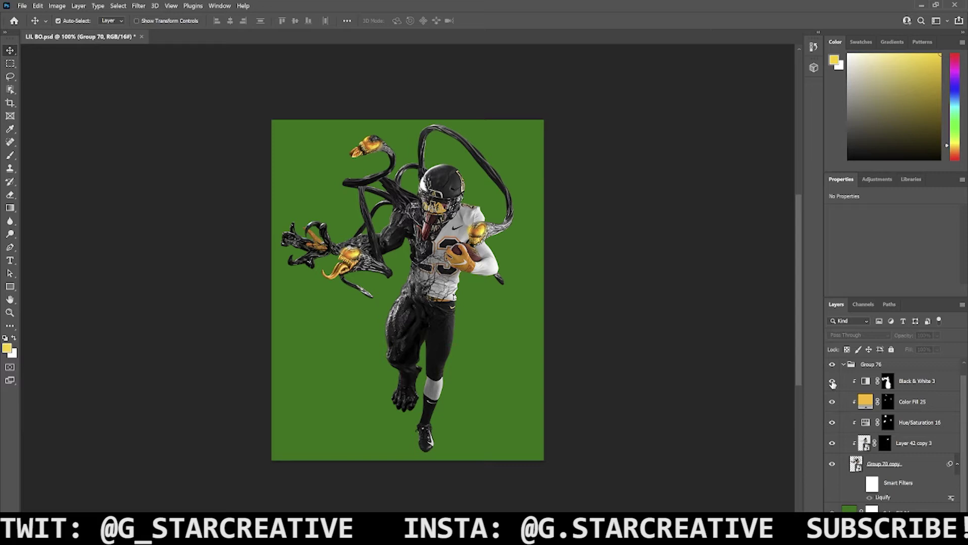
pyautogui.click(843, 364)
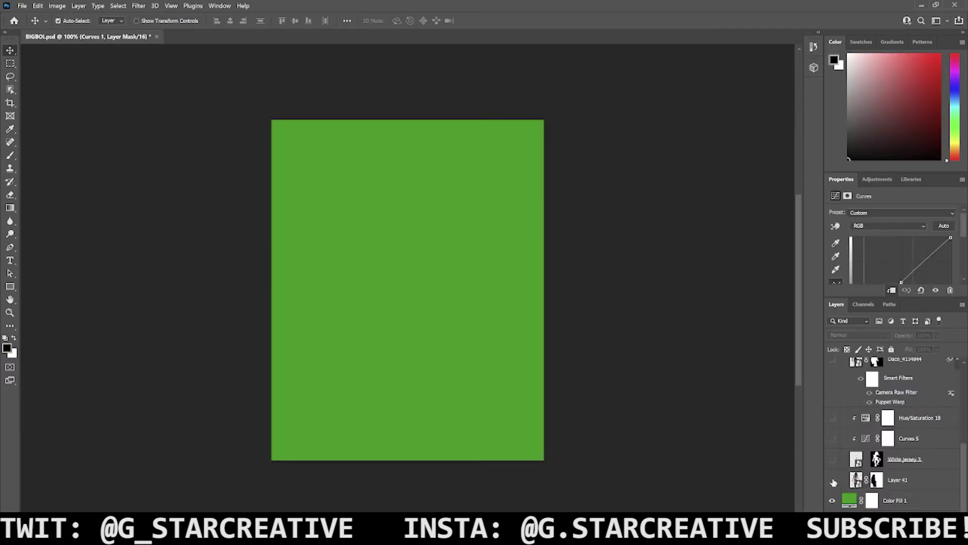
# - Show the player in Layer 41 and preview him with the mask off, then on
pyautogui.click(832, 480)
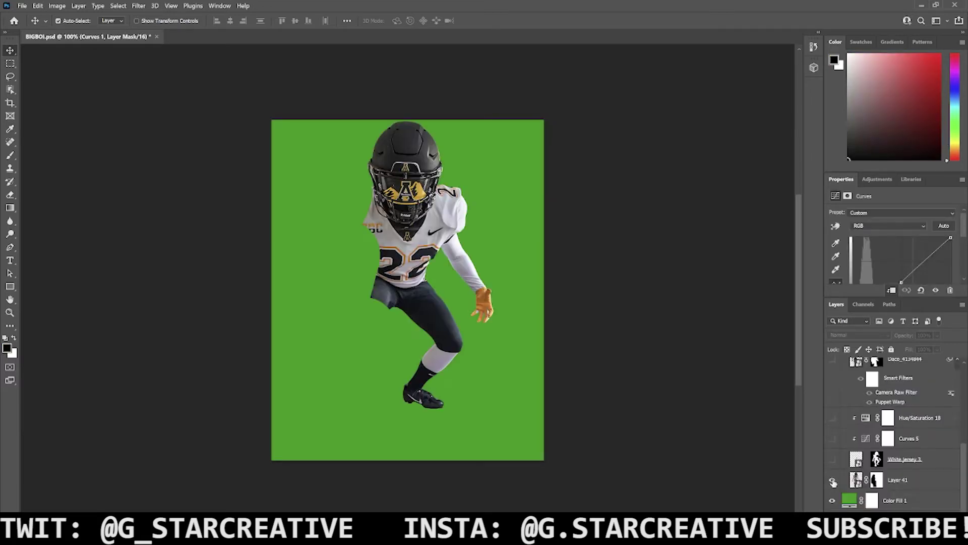
pyautogui.rightClick(881, 485)
pyautogui.click(867, 396)
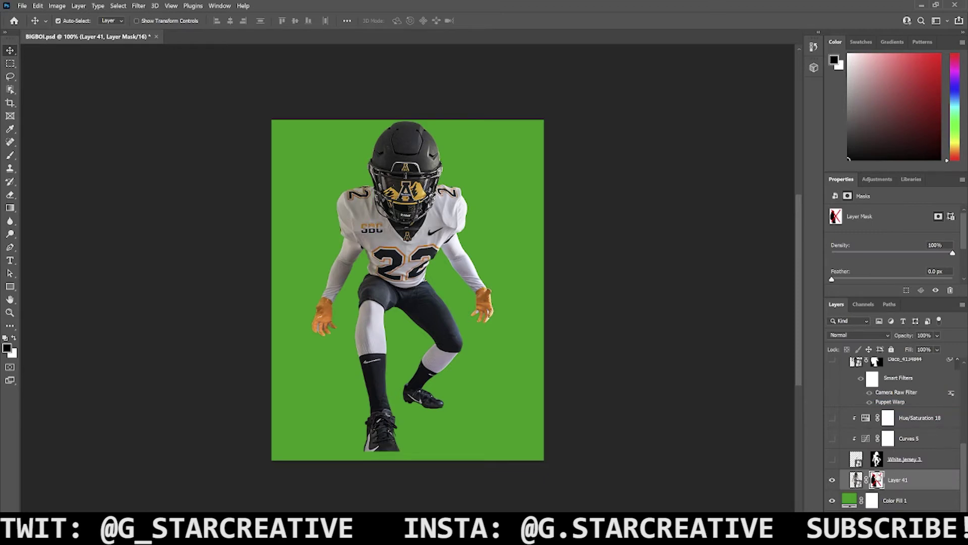
pyautogui.keyDown('shift'); pyautogui.click(878, 480); pyautogui.keyUp('shift')
# - Turn on the White Jersey 3 and Curves 5 layers
pyautogui.click(832, 459)
pyautogui.click(833, 438)
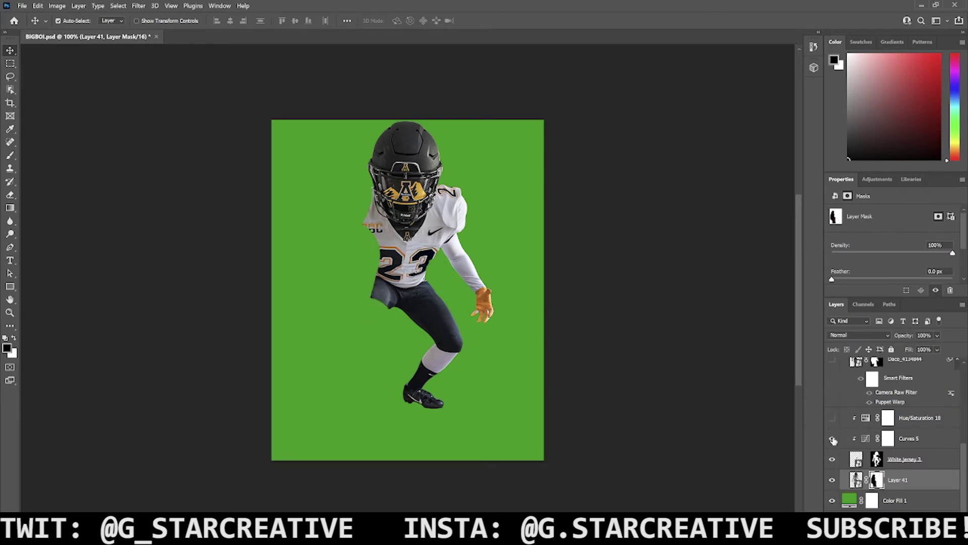
pyautogui.click(888, 438)
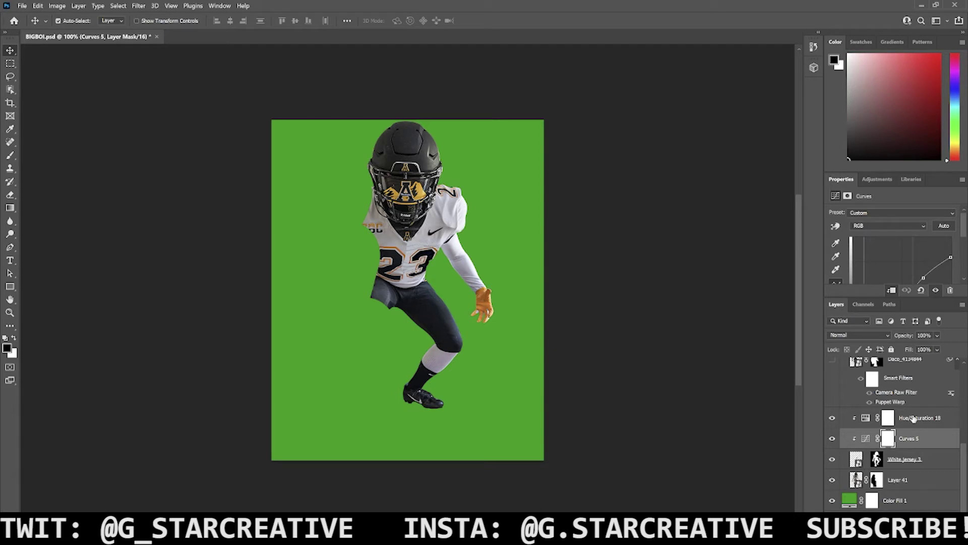
pyautogui.scroll(1, 914, 420)
pyautogui.scroll(1, 914, 421)
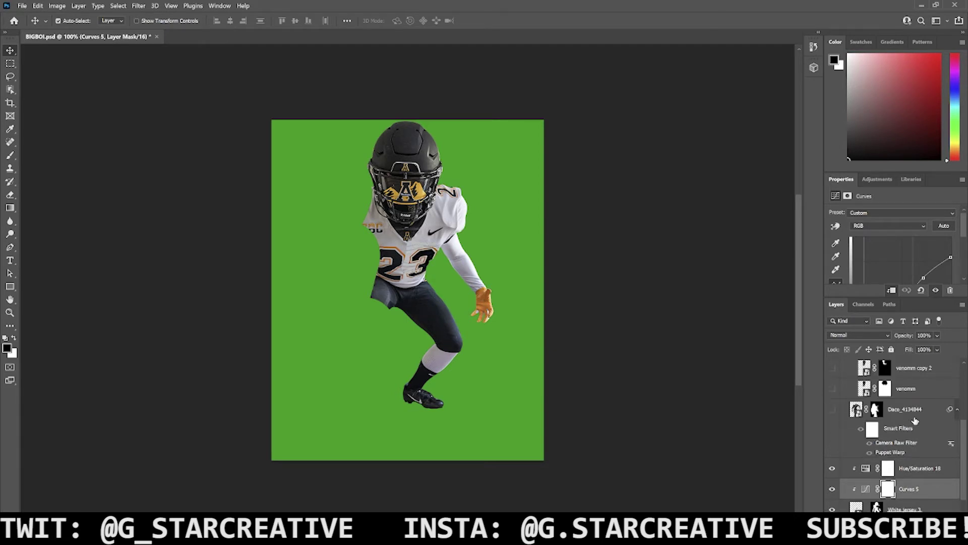
# - Show Daco_4134844, compare its mask and Puppet Warp, then paint venom texture over the chest
pyautogui.click(833, 409)
pyautogui.click(876, 410)
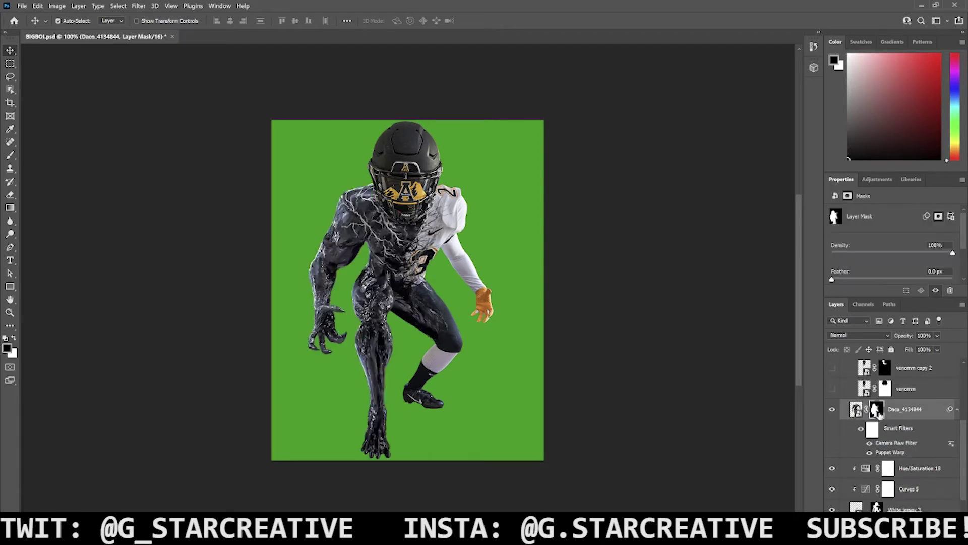
pyautogui.rightClick(876, 410)
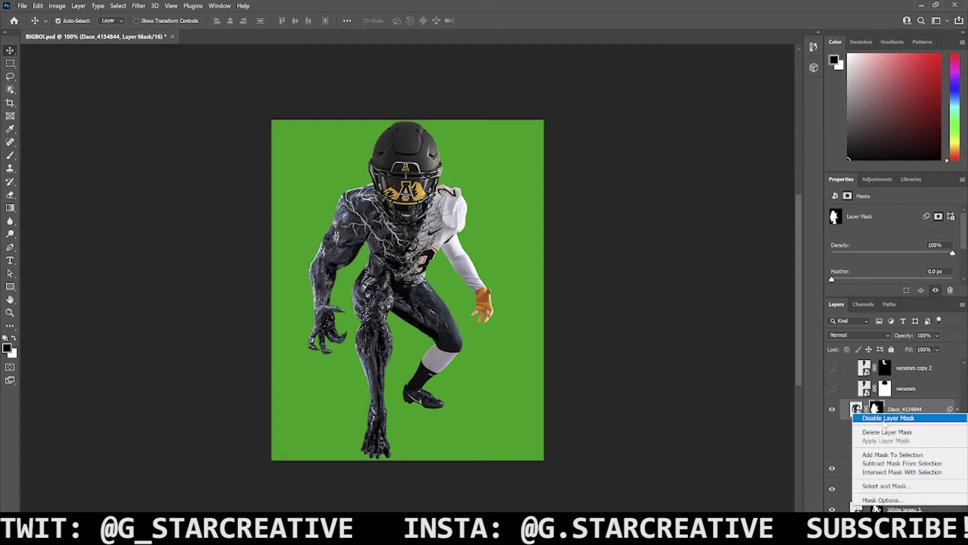
pyautogui.click(884, 418)
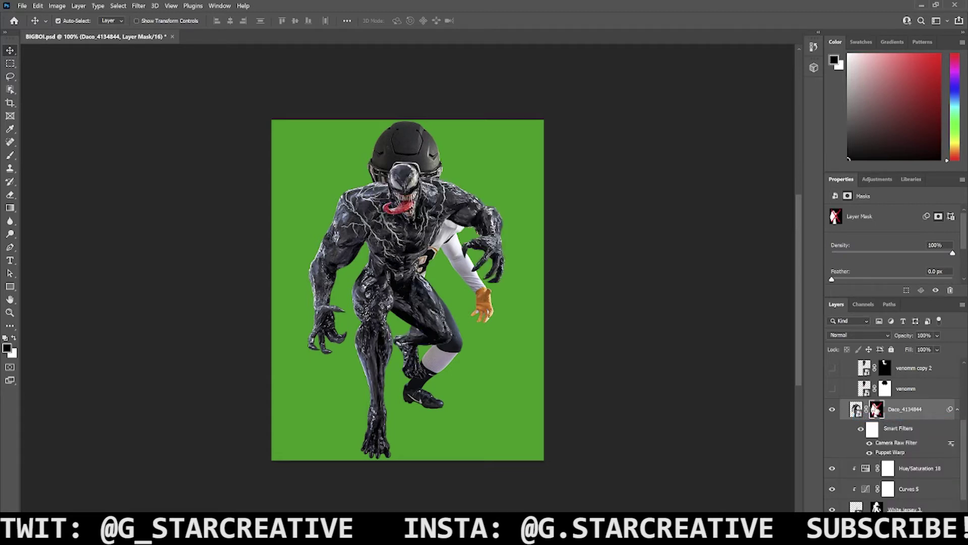
pyautogui.keyDown('shift'); pyautogui.click(876, 409); pyautogui.keyUp('shift')
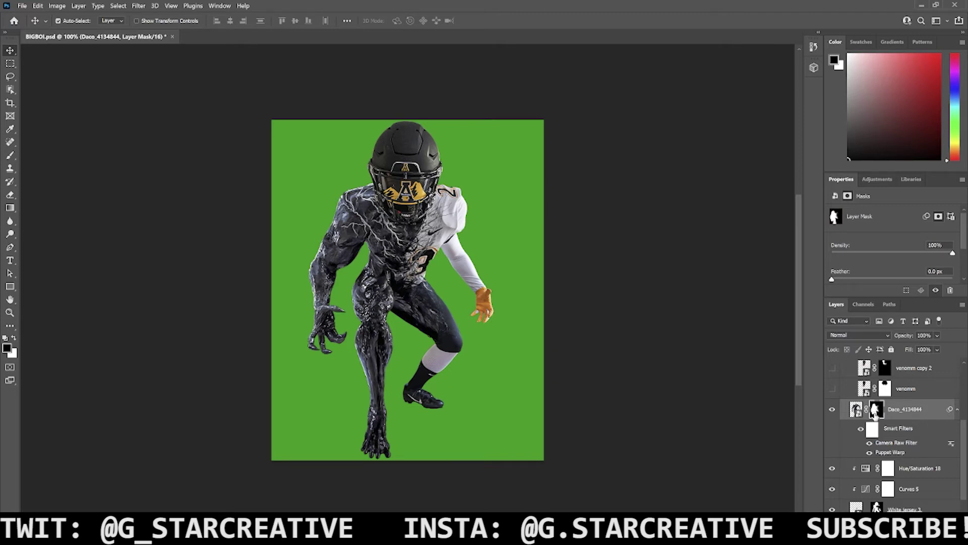
pyautogui.click(870, 453)
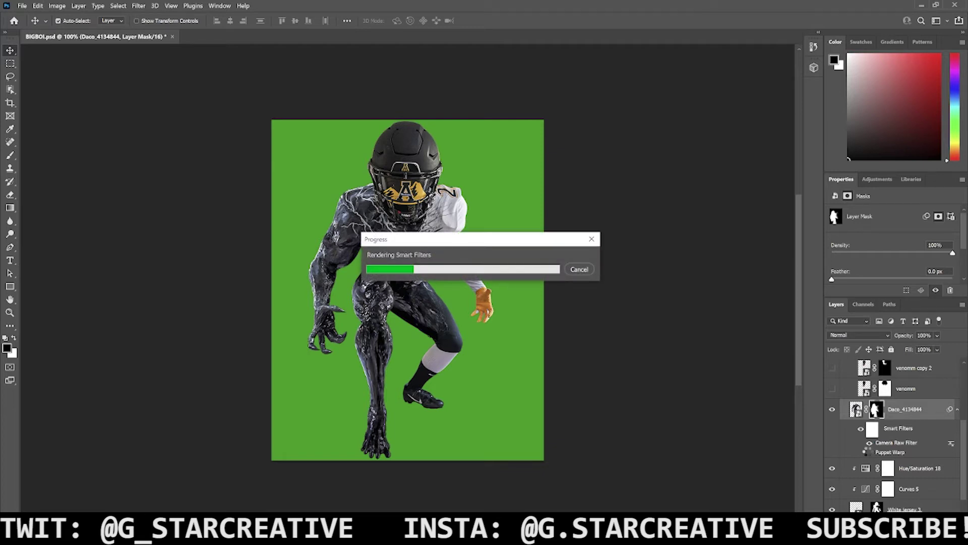
pyautogui.click(870, 453)
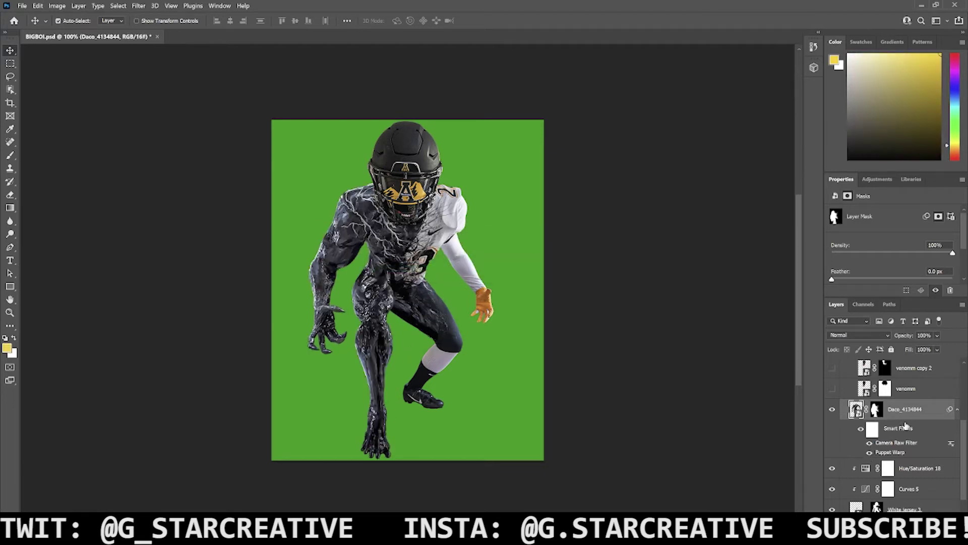
pyautogui.scroll(2, 906, 426)
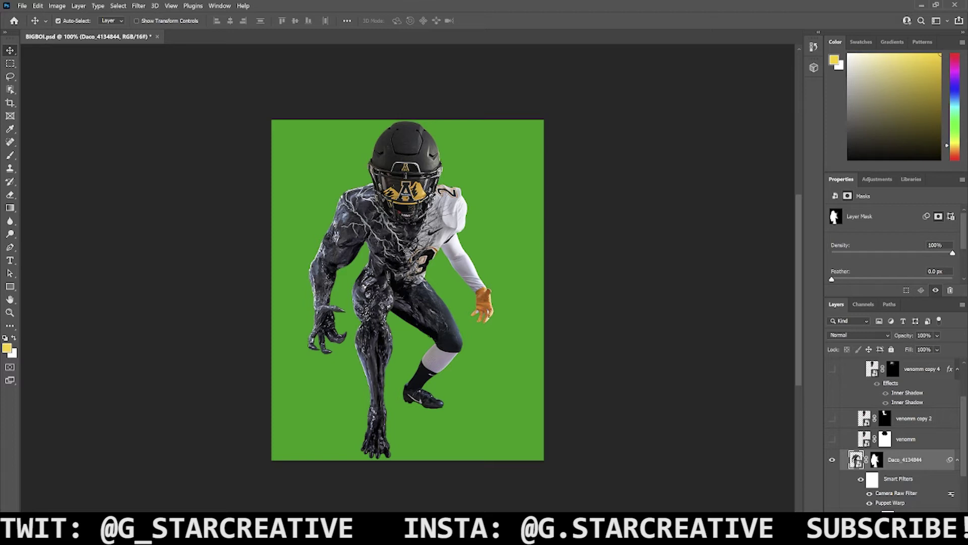
pyautogui.moveTo(448, 218)
pyautogui.mouseDown()
pyautogui.moveTo(422, 236)
pyautogui.moveTo(441, 227)
pyautogui.moveTo(418, 283)
pyautogui.moveTo(434, 311)
pyautogui.moveTo(418, 238)
pyautogui.mouseUp()
# - Show the venomm teeth and tongue layer and toggle its mask off and on
pyautogui.click(832, 439)
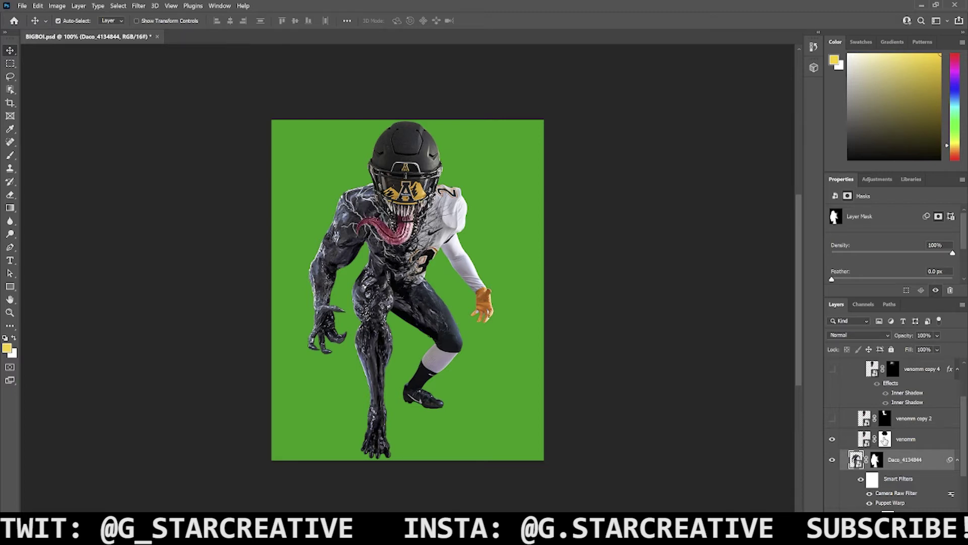
pyautogui.rightClick(884, 439)
pyautogui.click(884, 444)
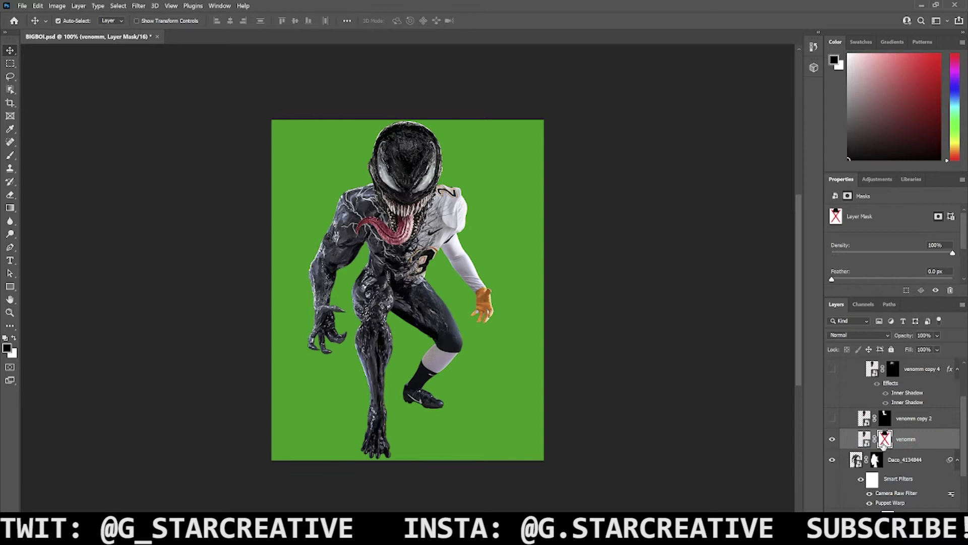
pyautogui.click(935, 290)
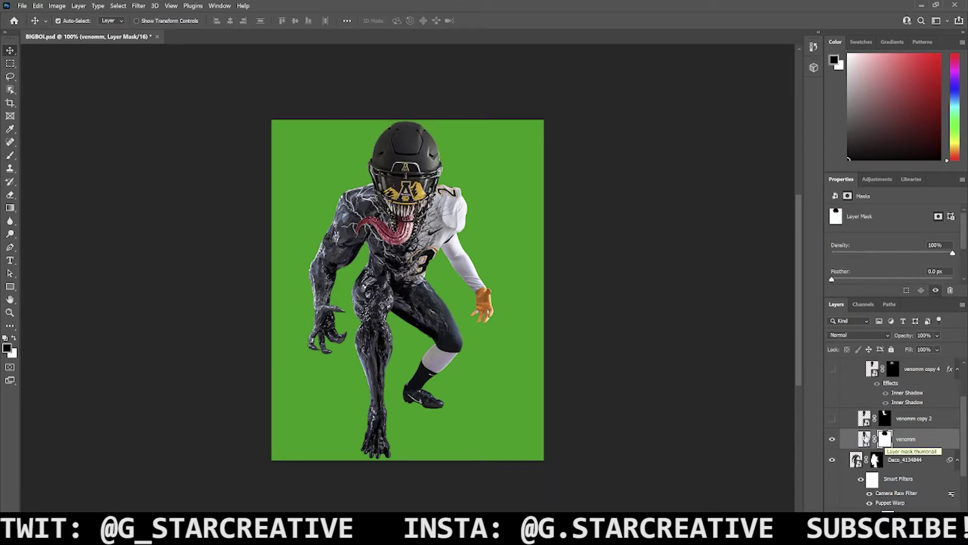
# - Show venomm copy 2 and copy 4, comparing copy 4's two Inner Shadow effects off and on
pyautogui.click(831, 420)
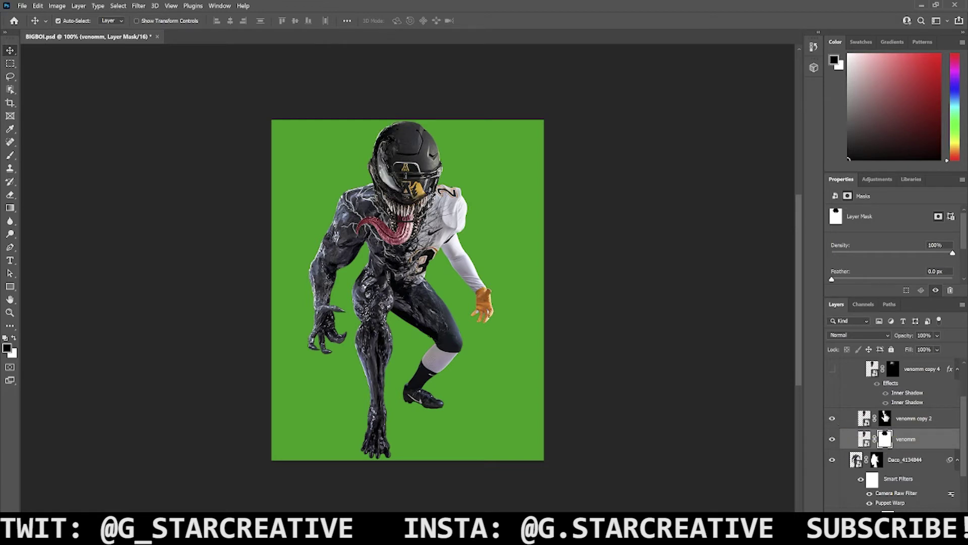
pyautogui.scroll(1, 856, 418)
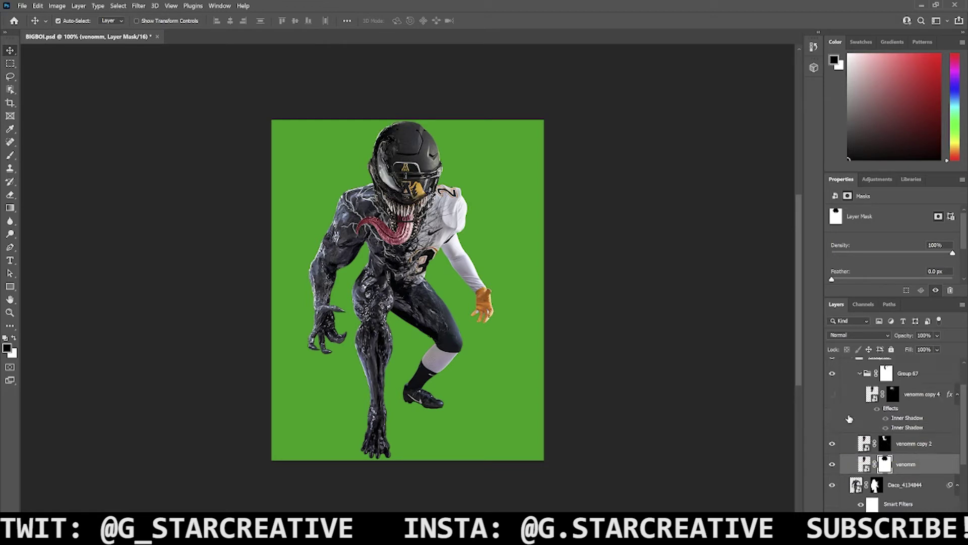
pyautogui.click(832, 394)
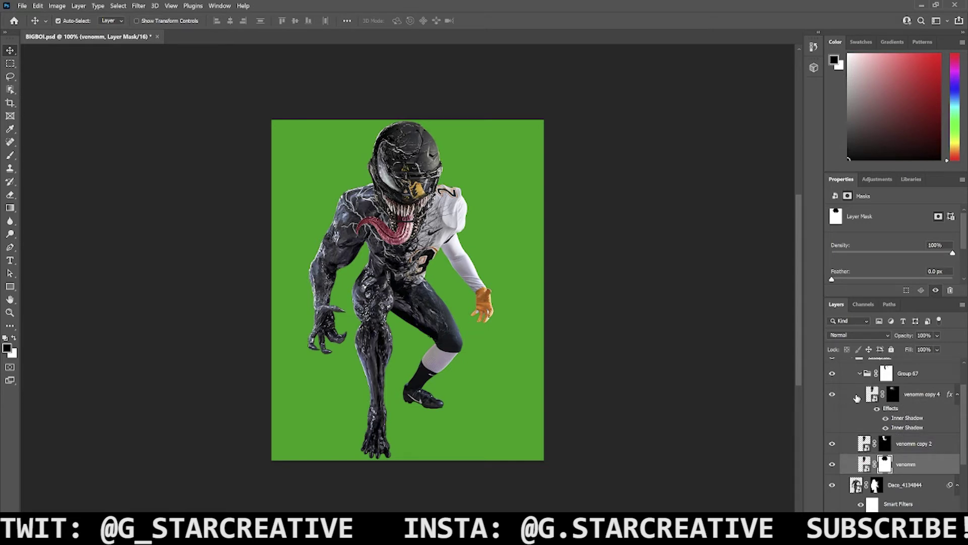
pyautogui.click(857, 396)
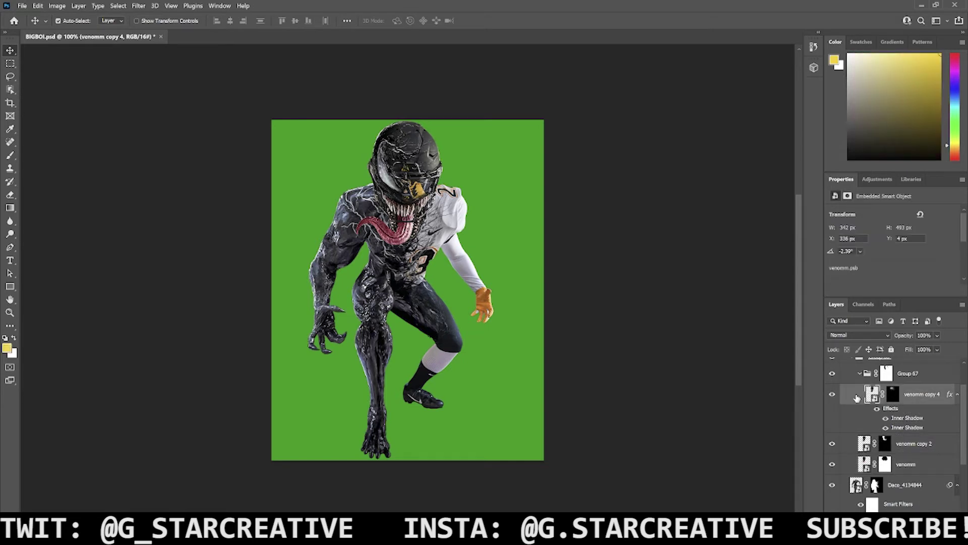
pyautogui.click(886, 418)
pyautogui.click(885, 419)
pyautogui.click(885, 428)
pyautogui.click(886, 428)
pyautogui.click(886, 428)
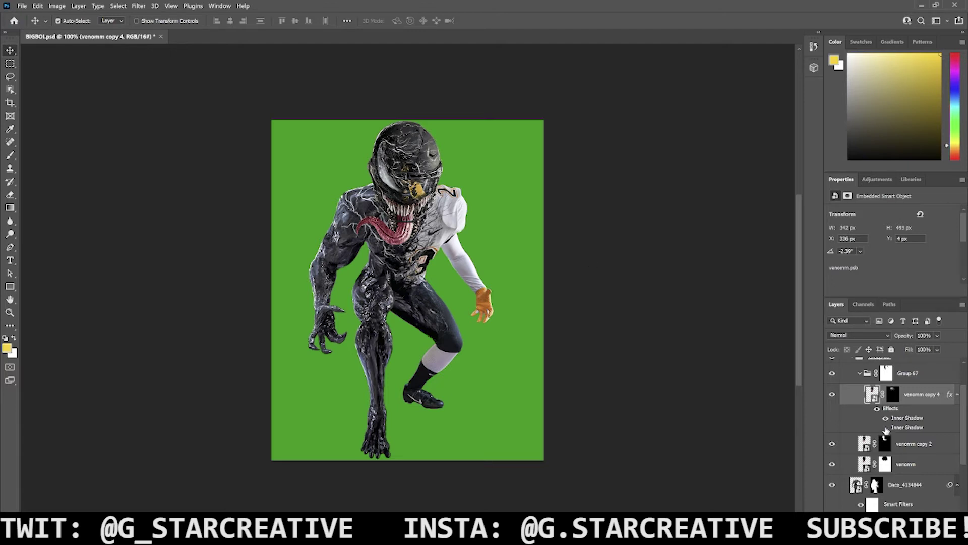
pyautogui.click(886, 428)
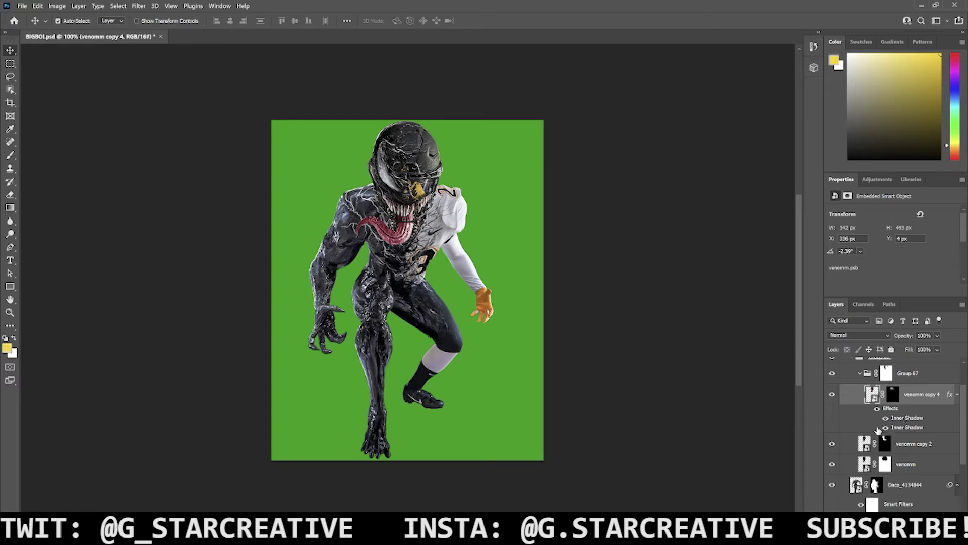
# - Preview venomm copy 4 with its mask disabled, re-enable it, and select Curves 1
pyautogui.scroll(2, 923, 426)
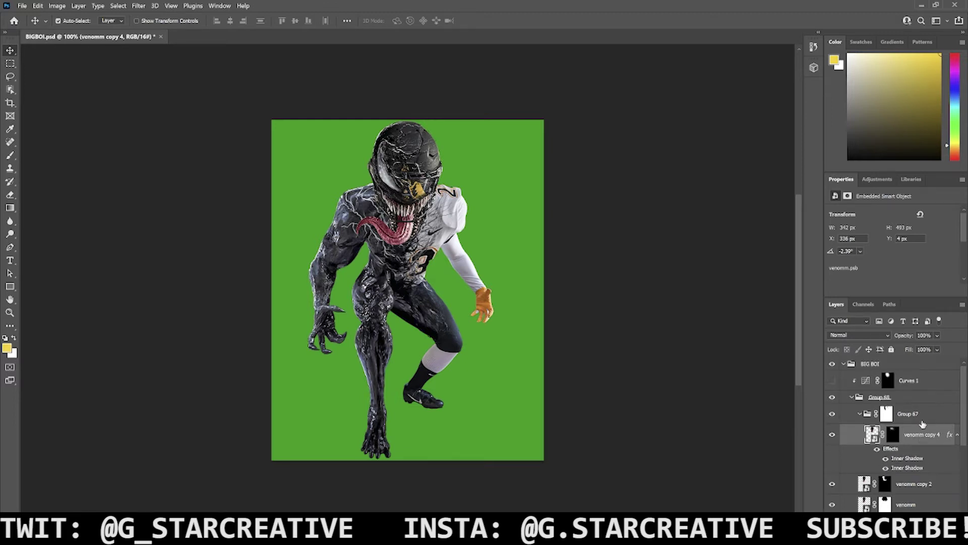
pyautogui.click(887, 414)
pyautogui.rightClick(893, 431)
pyautogui.click(895, 436)
pyautogui.click(886, 414)
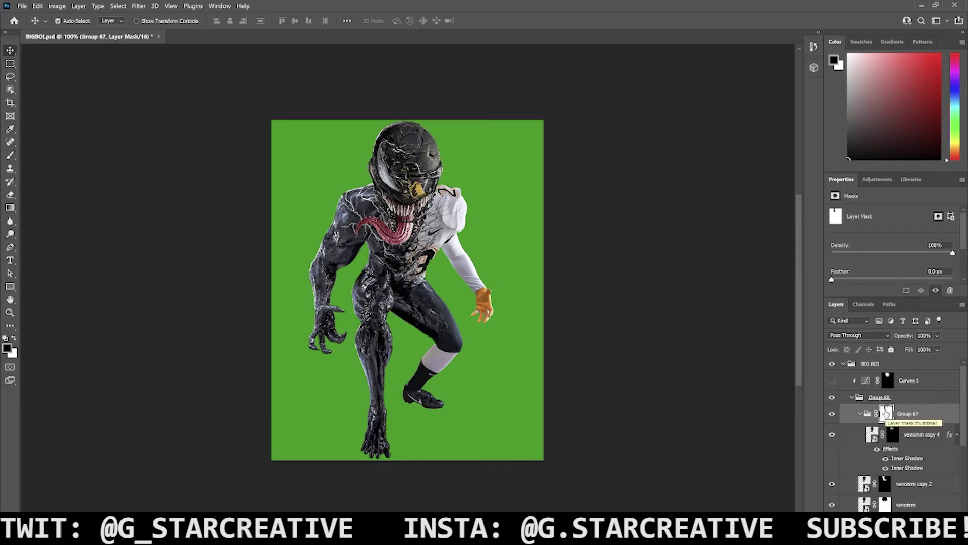
pyautogui.click(910, 383)
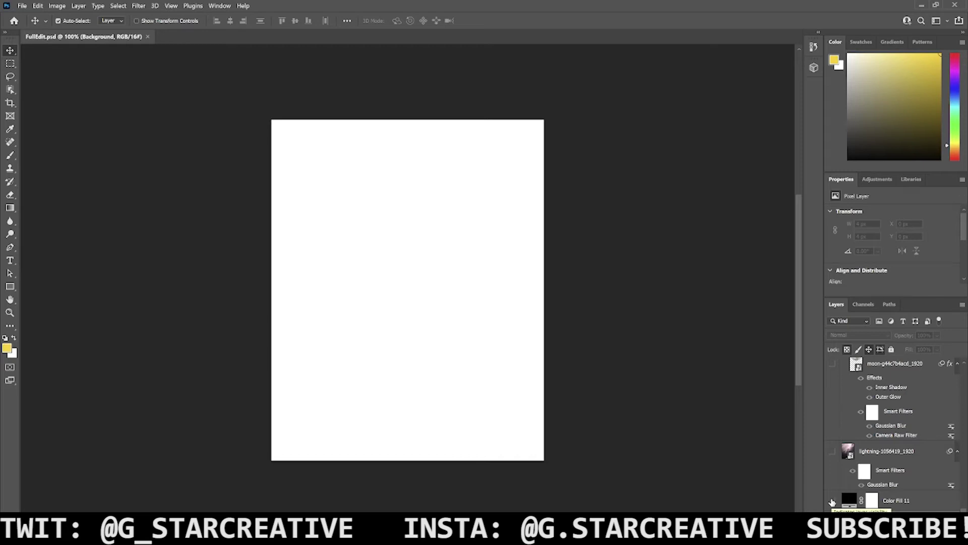
# - Turn on the Color Fill 11 background, lightning sky and moon layers
pyautogui.click(832, 501)
pyautogui.click(833, 451)
pyautogui.click(840, 454)
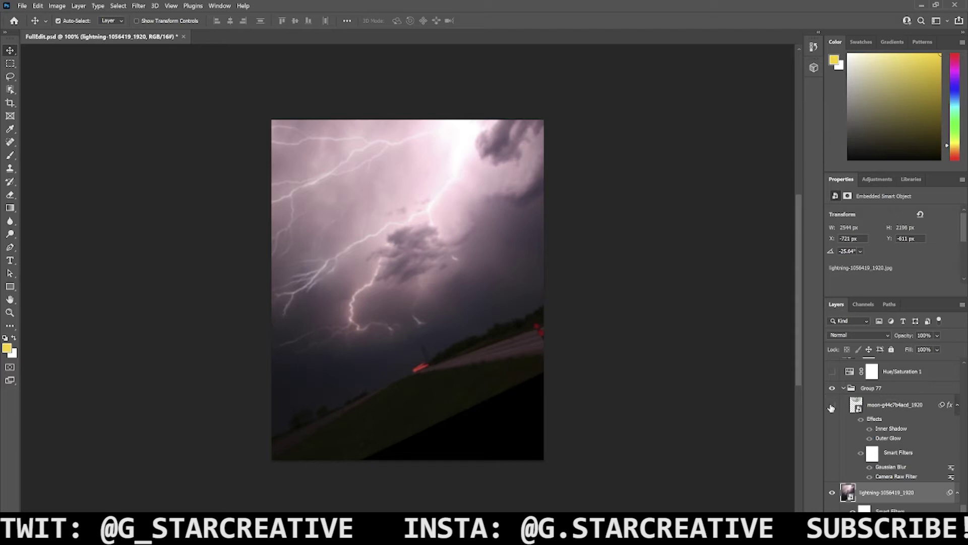
pyautogui.click(832, 405)
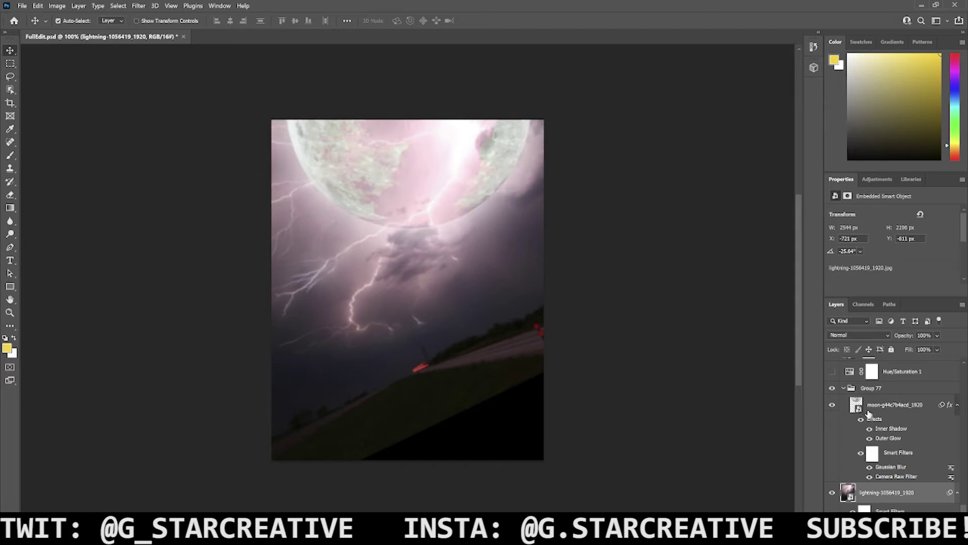
pyautogui.scroll(-1, 874, 439)
# - Toggle the lightning blur and the moon's Smart Filters, Camera Raw, Inner Shadow and Outer Glow to compare
pyautogui.click(853, 494)
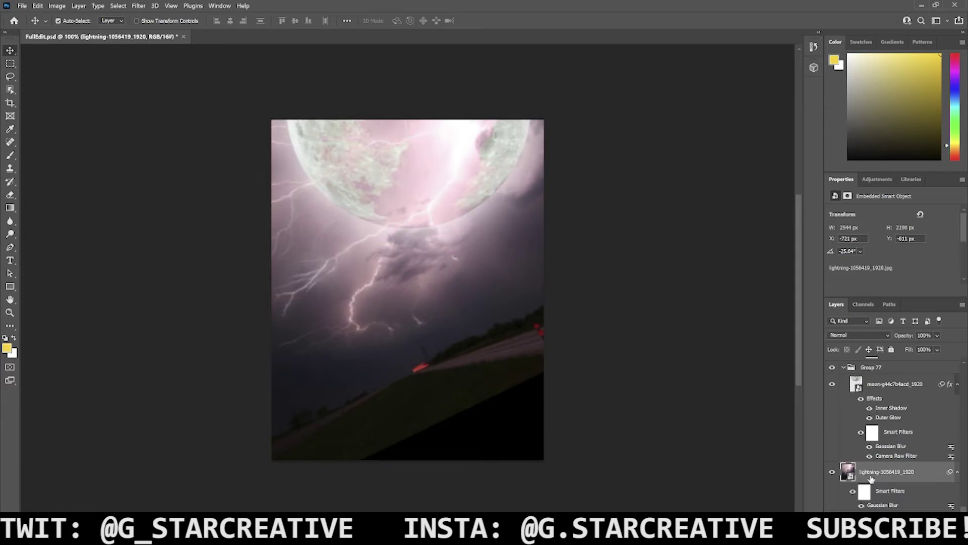
pyautogui.click(861, 431)
pyautogui.click(860, 433)
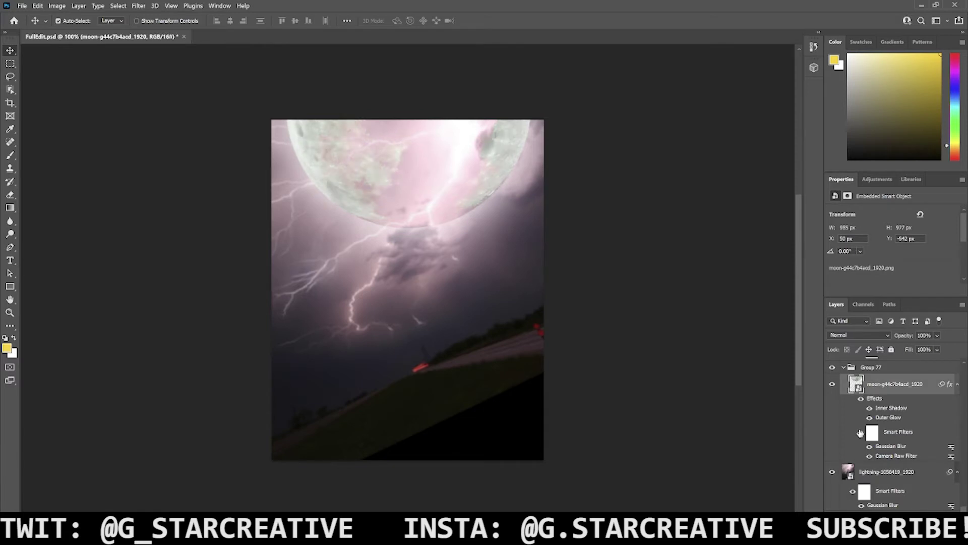
pyautogui.click(870, 456)
pyautogui.click(870, 456)
pyautogui.scroll(1, 885, 429)
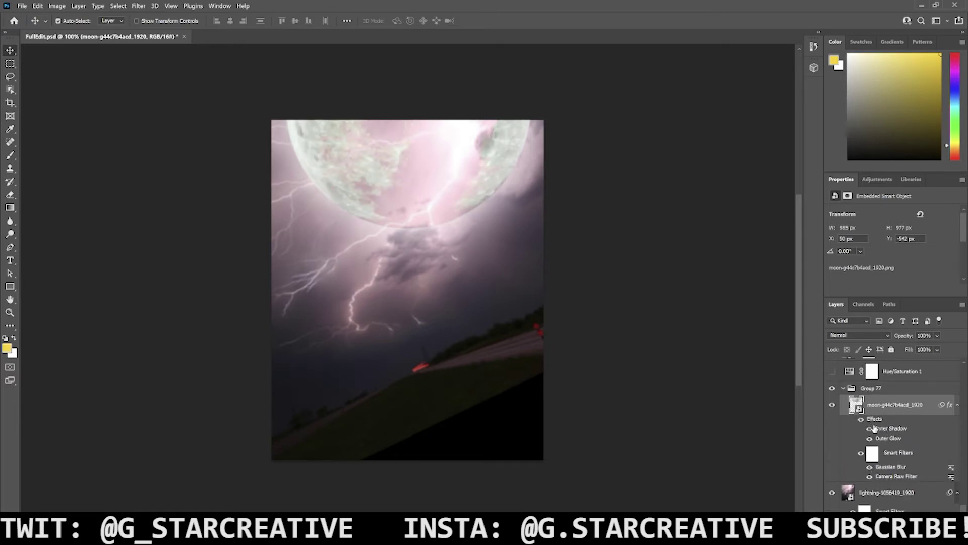
pyautogui.click(870, 428)
pyautogui.click(871, 428)
pyautogui.click(870, 439)
pyautogui.click(870, 438)
pyautogui.scroll(1, 870, 439)
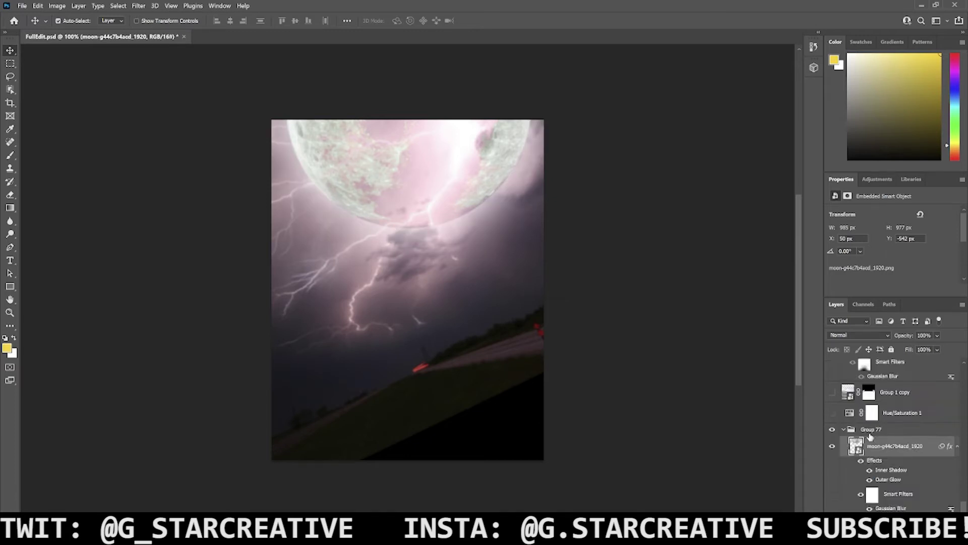
# - Compare the green Hue/Saturation recolour off and on, then show the stadium image layer
pyautogui.hotkey('ctrl', 'z')
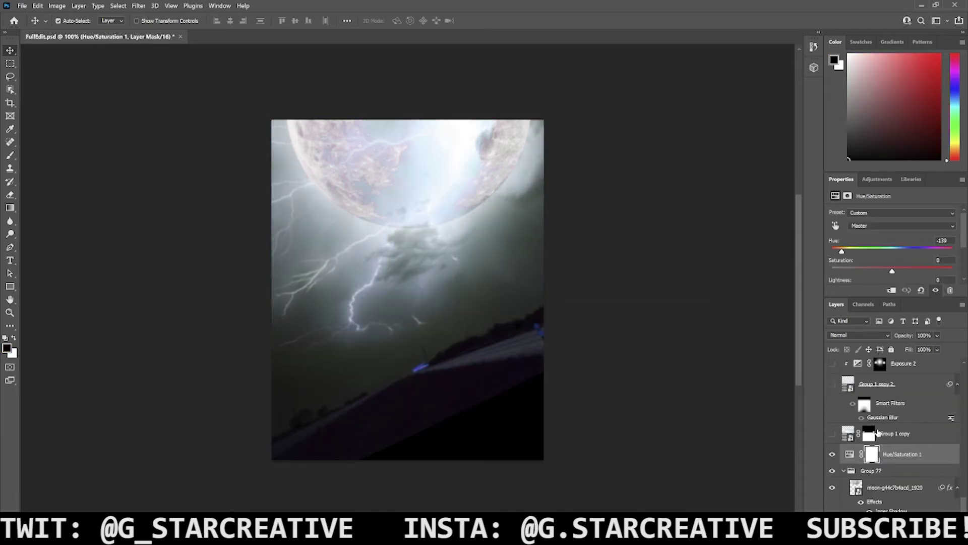
pyautogui.click(836, 450)
pyautogui.click(837, 451)
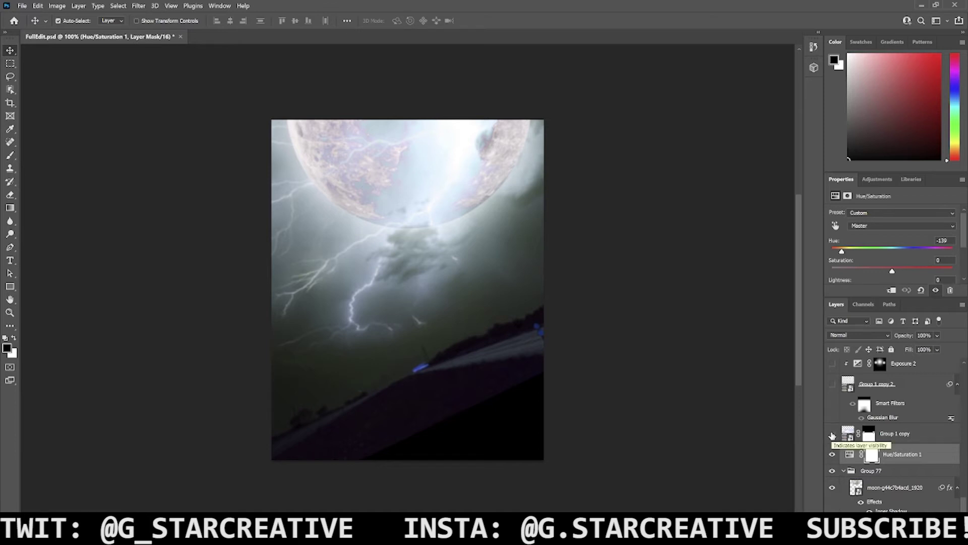
pyautogui.click(832, 435)
pyautogui.scroll(2, 848, 454)
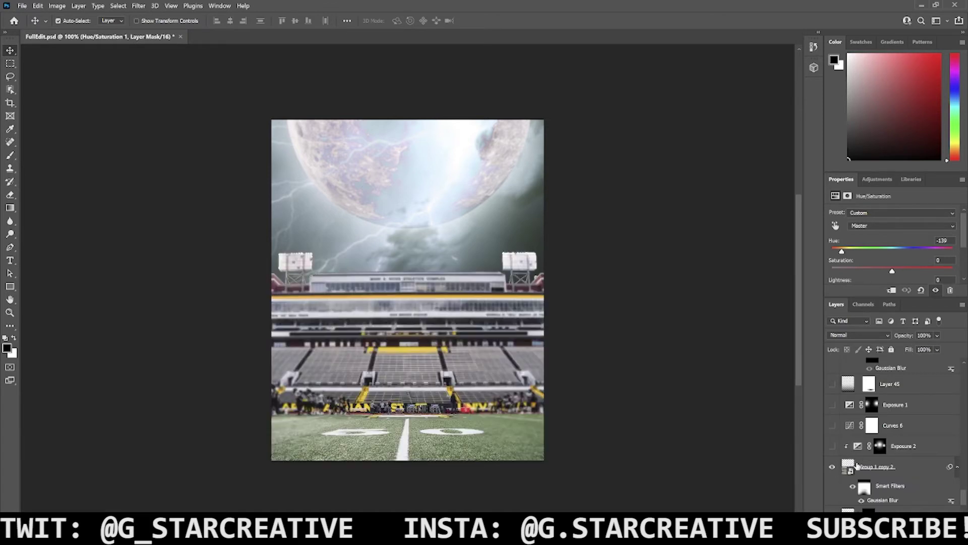
pyautogui.scroll(-3, 845, 467)
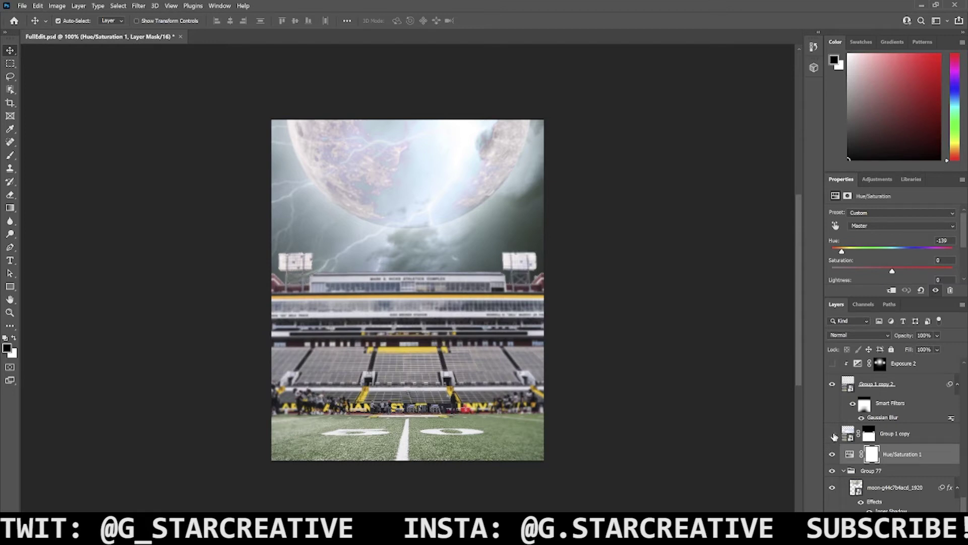
pyautogui.scroll(3, 847, 449)
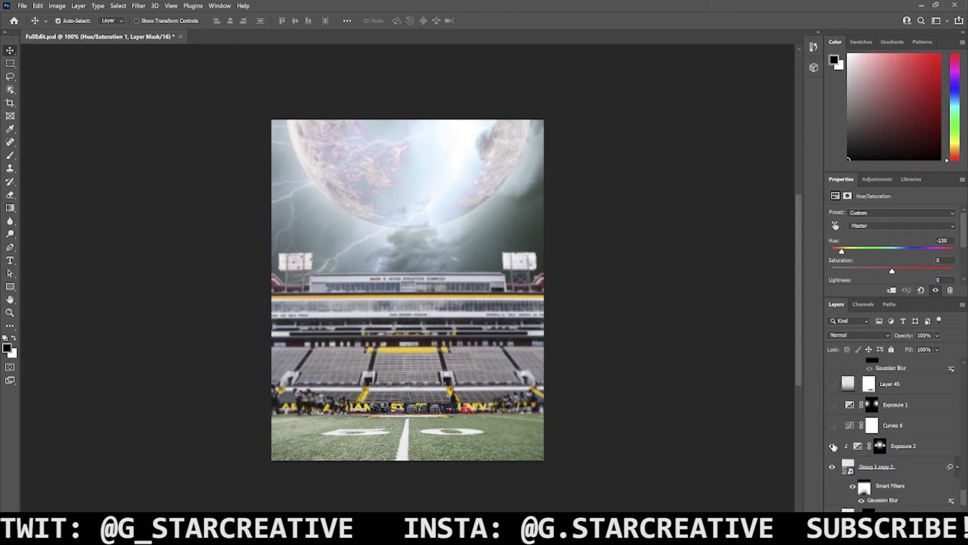
# - Turn on Exposure 2, Curves 6, Exposure 1 and Layer 45 to darken the field and brighten floodlights
pyautogui.click(833, 447)
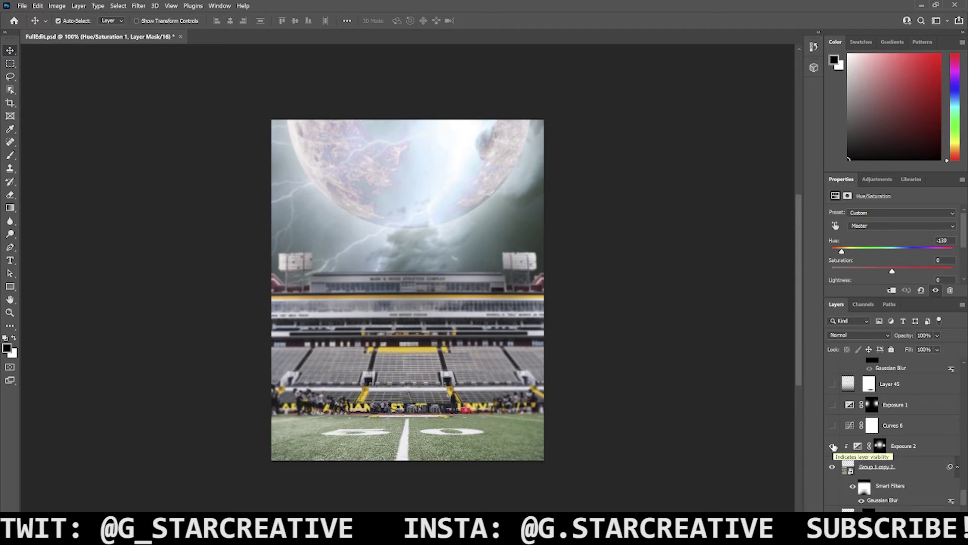
pyautogui.click(833, 426)
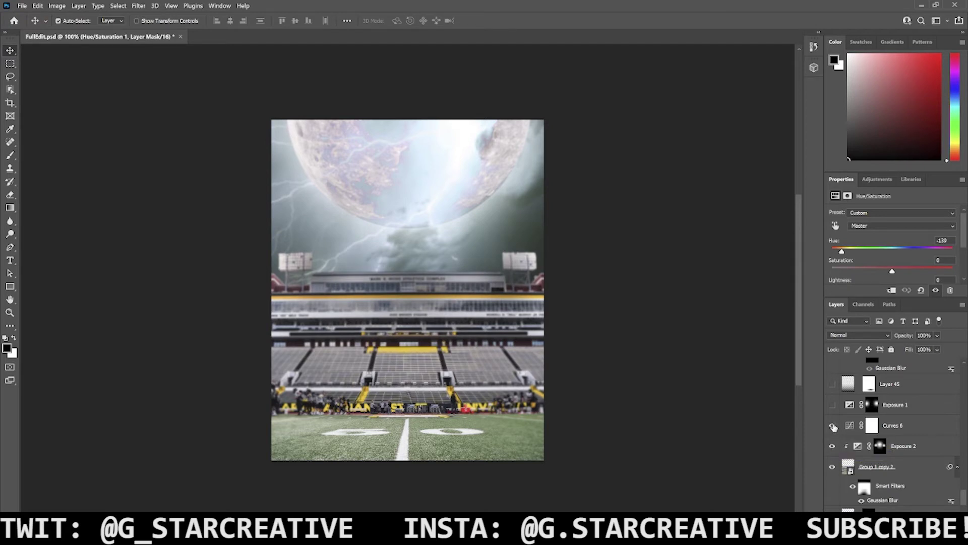
pyautogui.click(833, 406)
pyautogui.scroll(3, 832, 406)
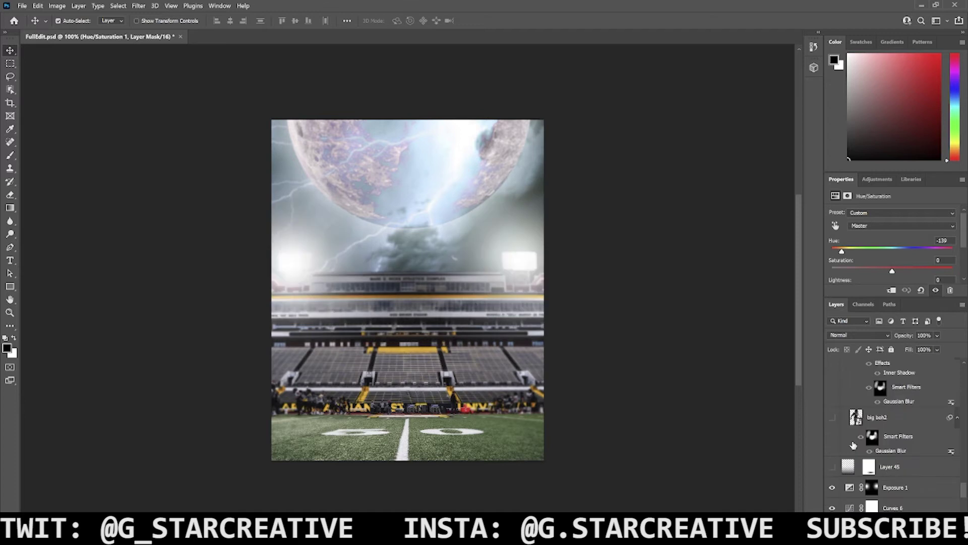
pyautogui.click(831, 468)
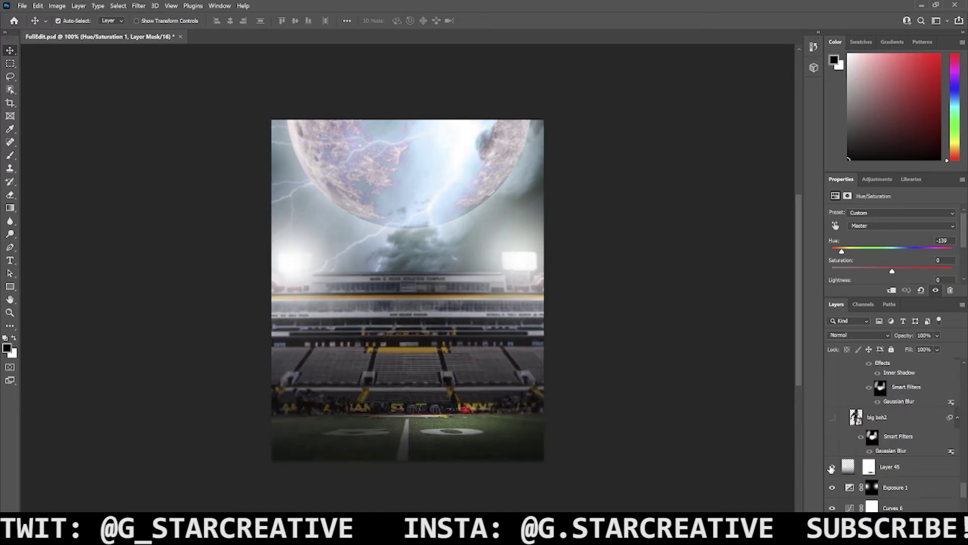
pyautogui.scroll(2, 836, 462)
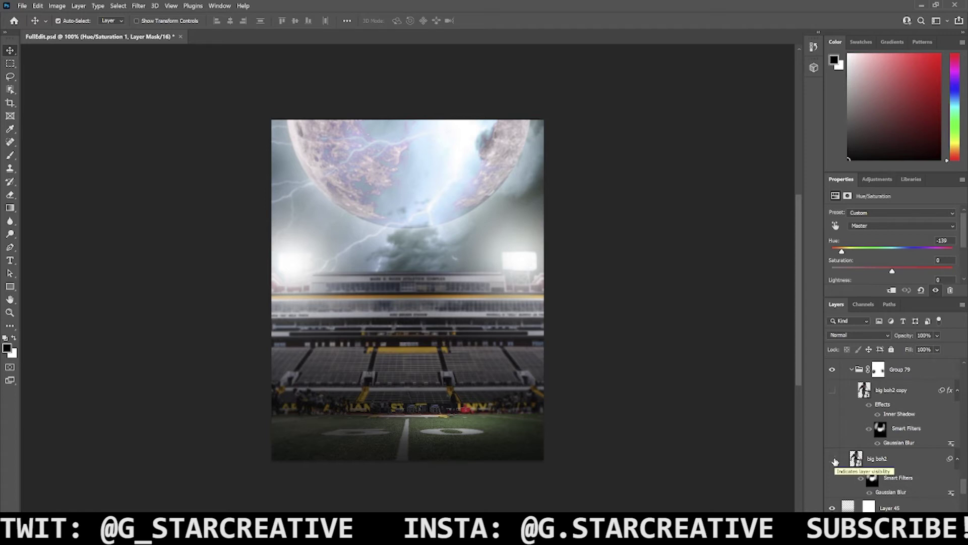
# - Show the big boh2 Venom figure and compare its Gaussian Blur filter mask off and on
pyautogui.click(833, 460)
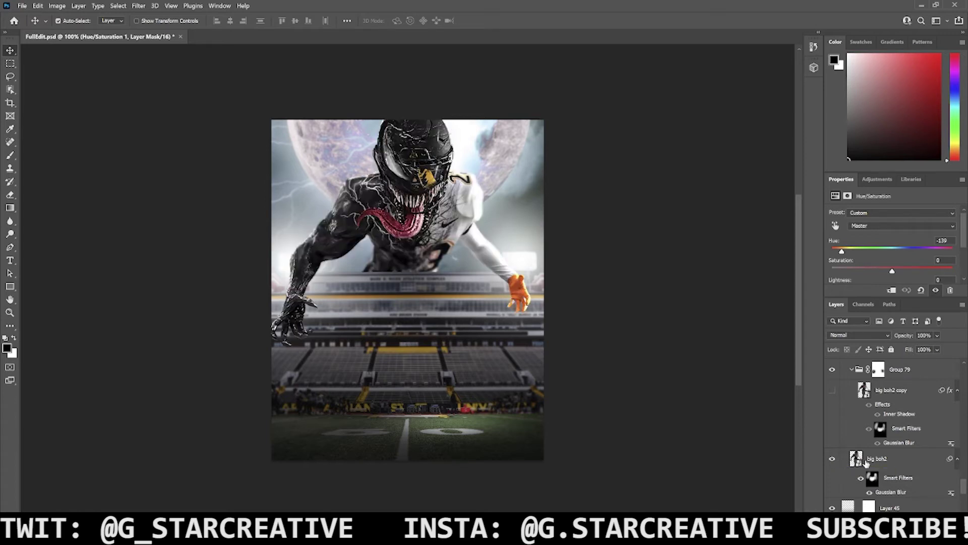
pyautogui.keyDown('shift'); pyautogui.click(872, 478); pyautogui.keyUp('shift')
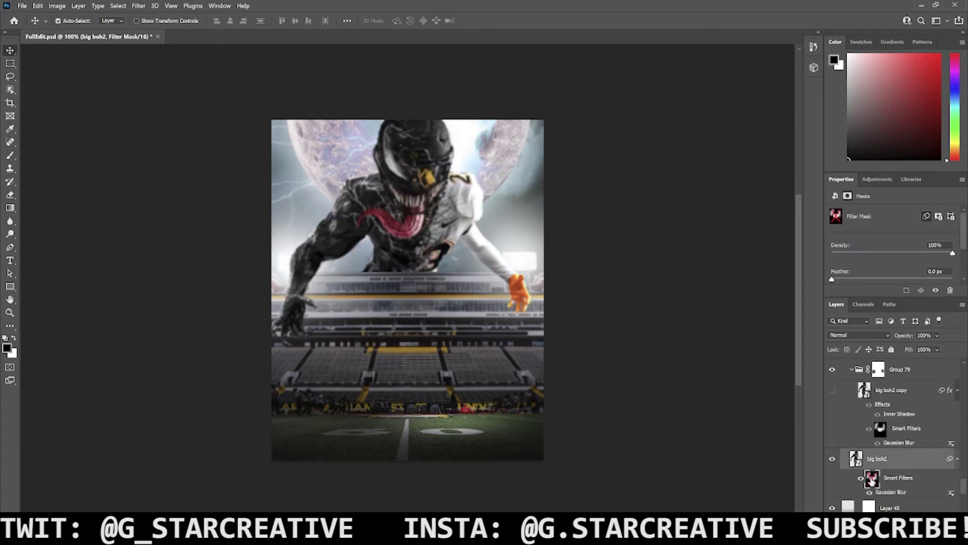
pyautogui.keyDown('shift'); pyautogui.click(873, 480); pyautogui.keyUp('shift')
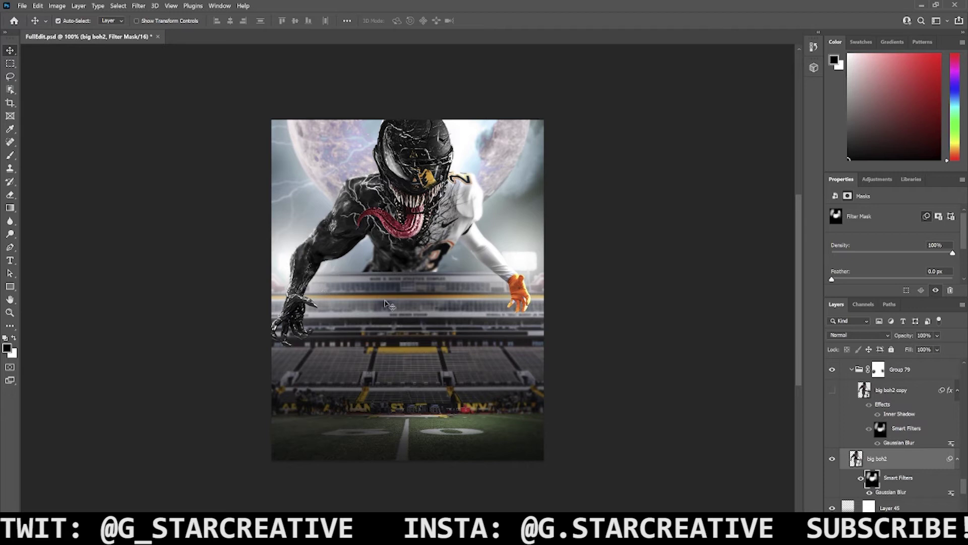
pyautogui.scroll(2, 850, 437)
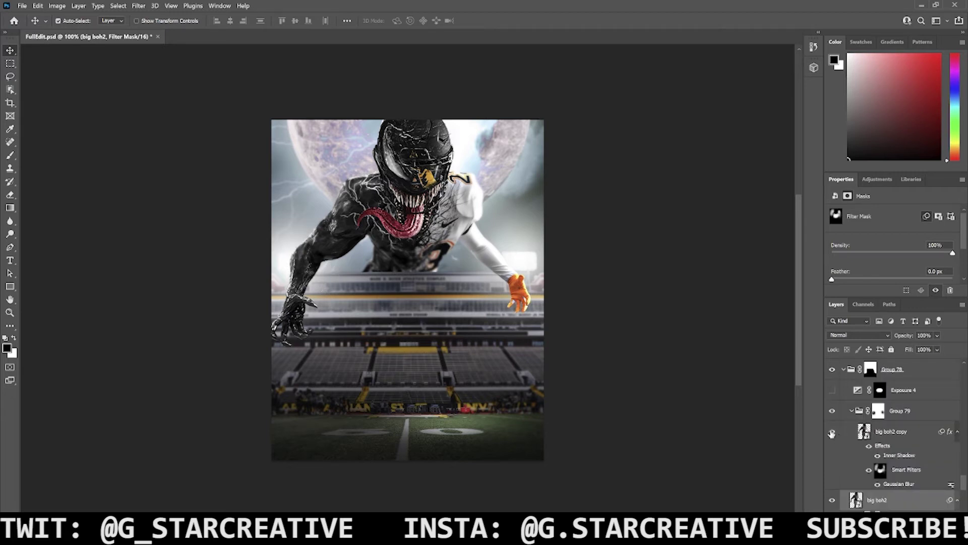
# - Show the big boh2 copy shading layer and compare its inner-shadow effects off and on
pyautogui.click(833, 431)
pyautogui.click(869, 446)
pyautogui.click(869, 447)
pyautogui.click(870, 447)
pyautogui.click(870, 446)
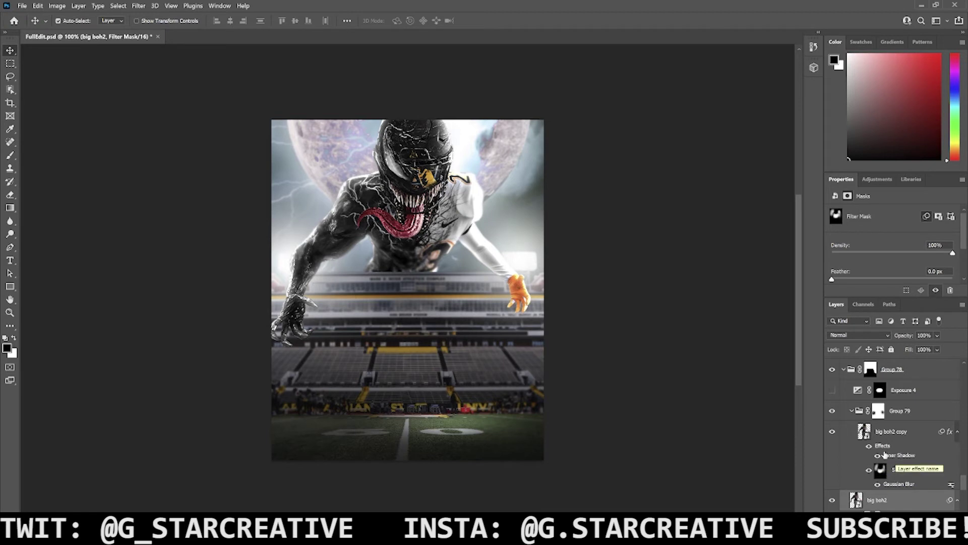
# - Move the selection up to Group 79, then compare Exposure 4 and Exposure 3 on the glove
pyautogui.hotkey('alt', ']')
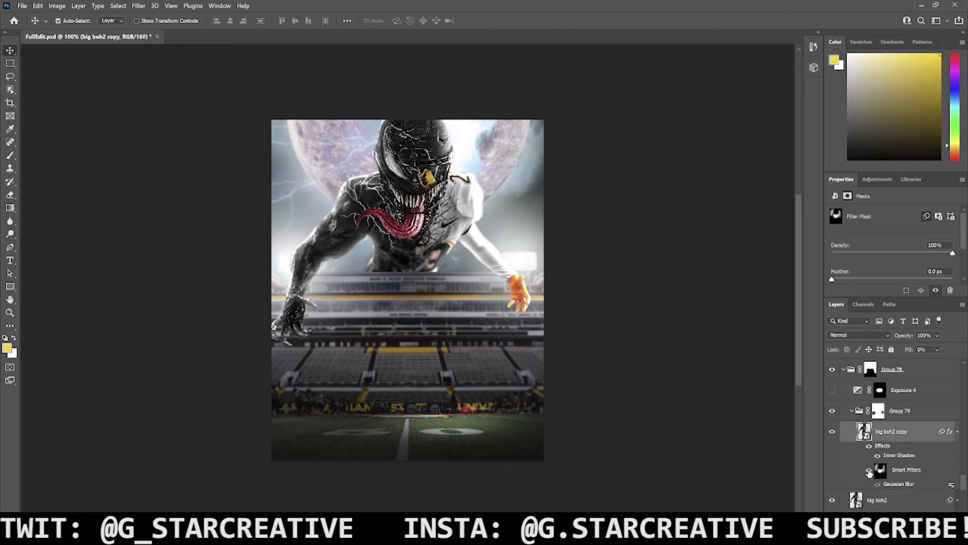
pyautogui.hotkey('alt', ']')
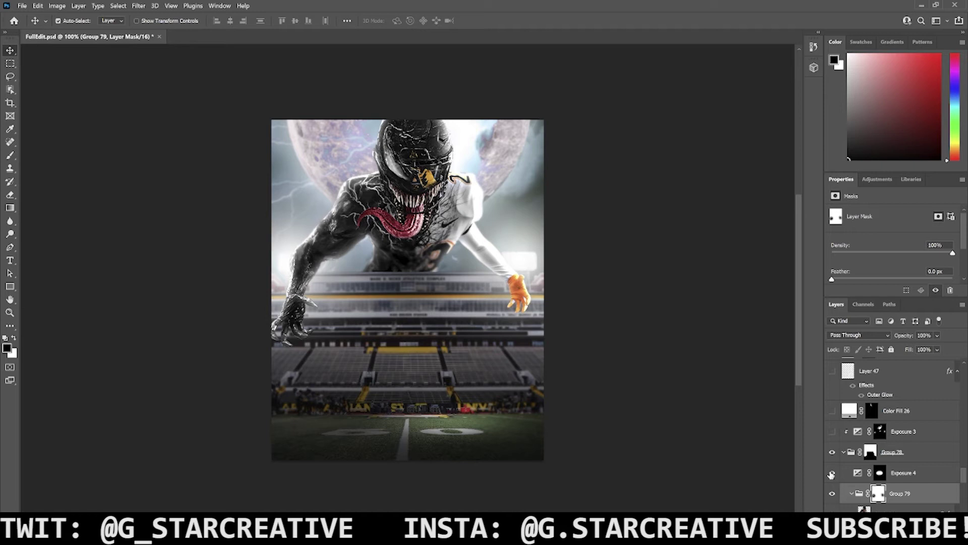
pyautogui.click(833, 473)
pyautogui.click(833, 473)
pyautogui.scroll(1, 870, 472)
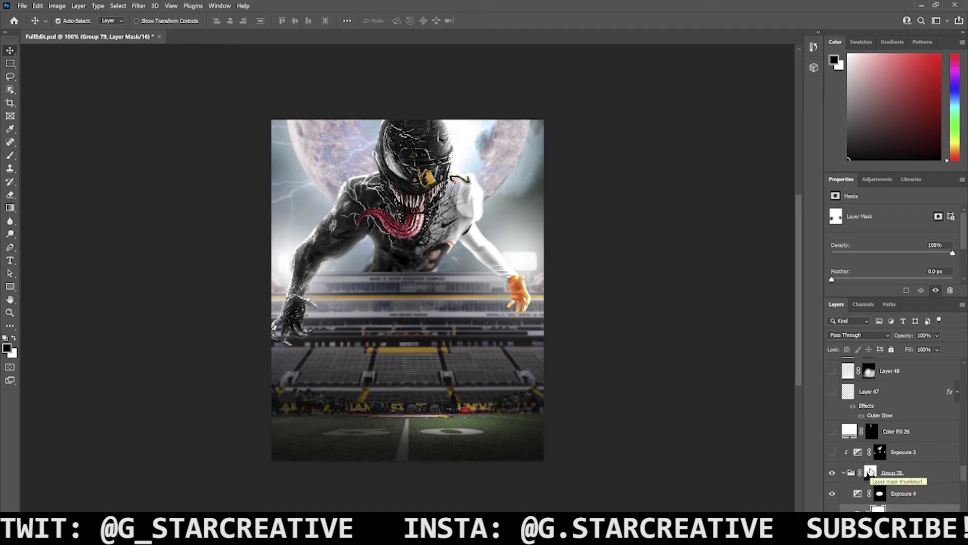
pyautogui.click(833, 452)
pyautogui.click(833, 452)
# - Compare Exposure 3 on the tongue and glove, leaving it visible
pyautogui.click(833, 453)
pyautogui.click(833, 452)
pyautogui.click(833, 452)
# - Show Color Fill 26 to brighten the helmet highlight and select its layer mask
pyautogui.scroll(3, 847, 455)
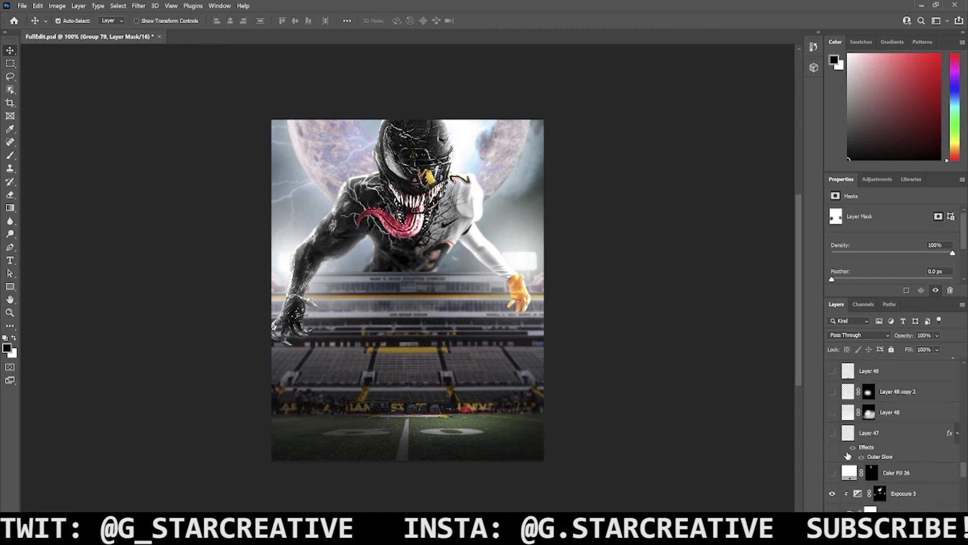
pyautogui.scroll(1, 848, 455)
pyautogui.click(833, 494)
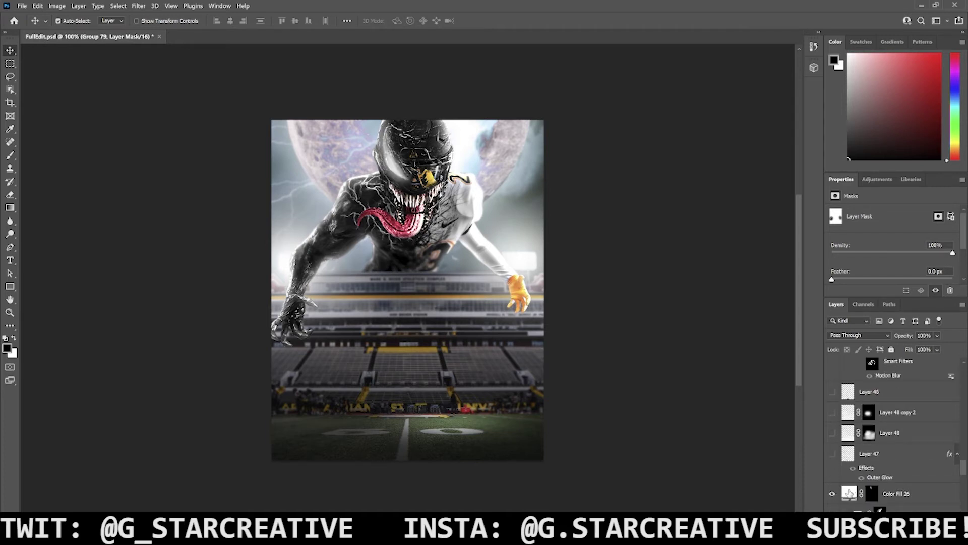
pyautogui.click(852, 493)
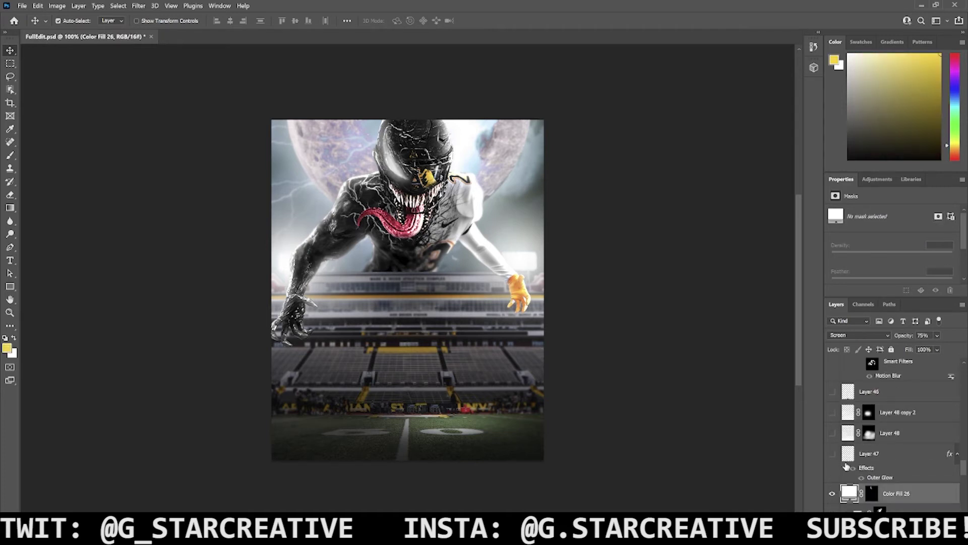
pyautogui.click(870, 493)
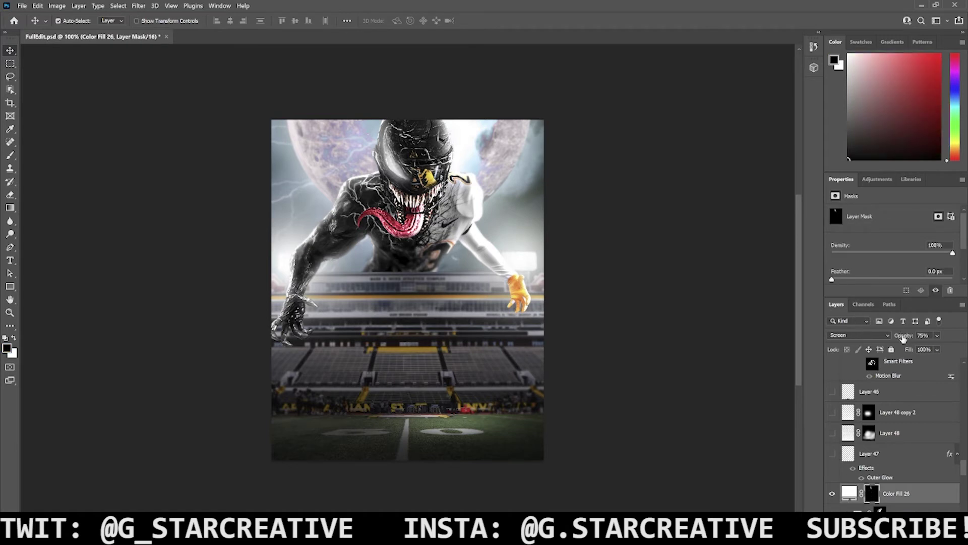
# - Show the Layer 47 lightning bolts with their Outer Glow, plus Layer 48's glow
pyautogui.click(832, 454)
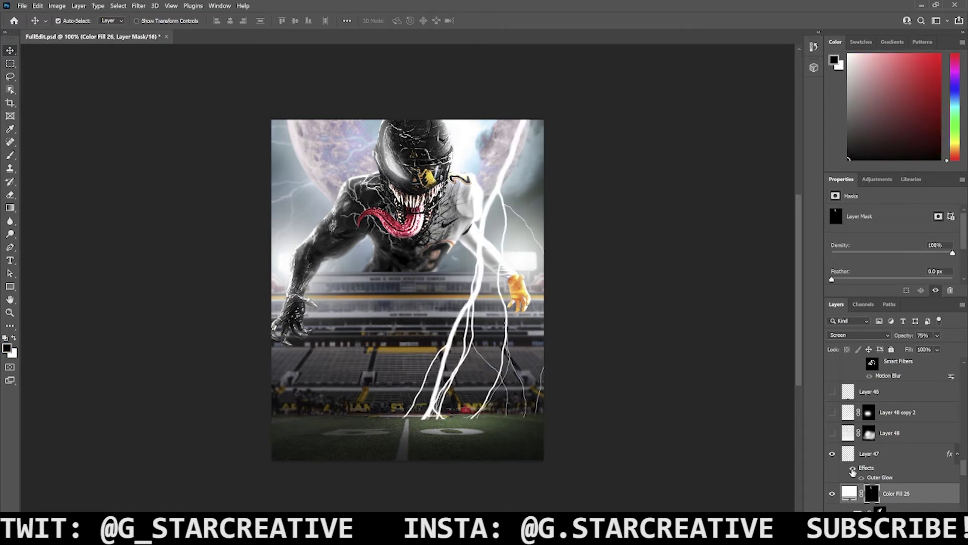
pyautogui.click(852, 468)
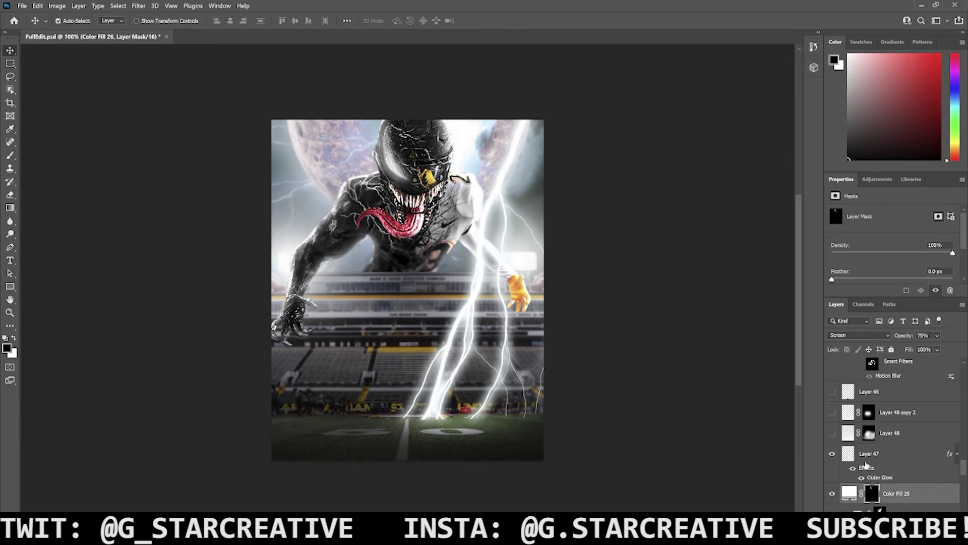
pyautogui.click(832, 433)
# - Select Layer 48 and show Layer 48 copy 2 to brighten the stadium
pyautogui.click(905, 436)
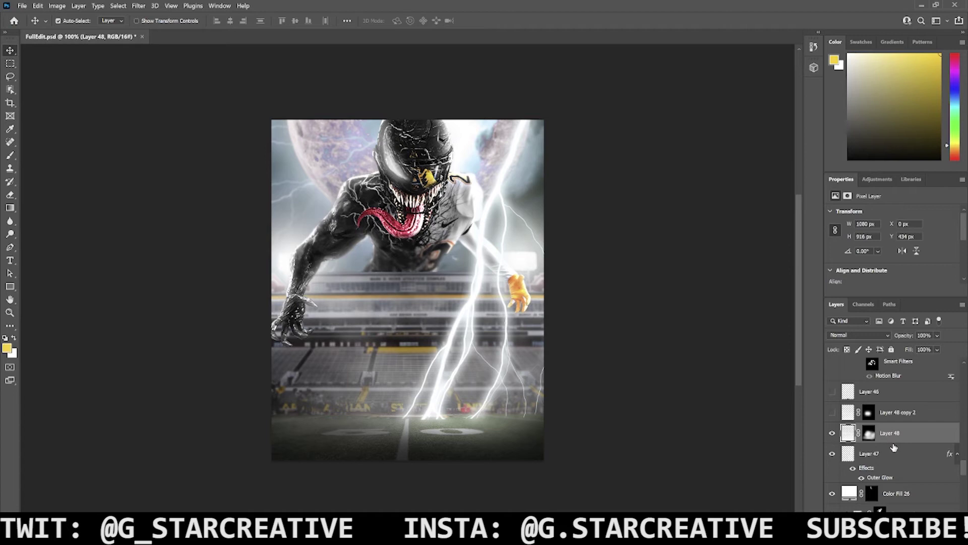
pyautogui.scroll(1, 894, 447)
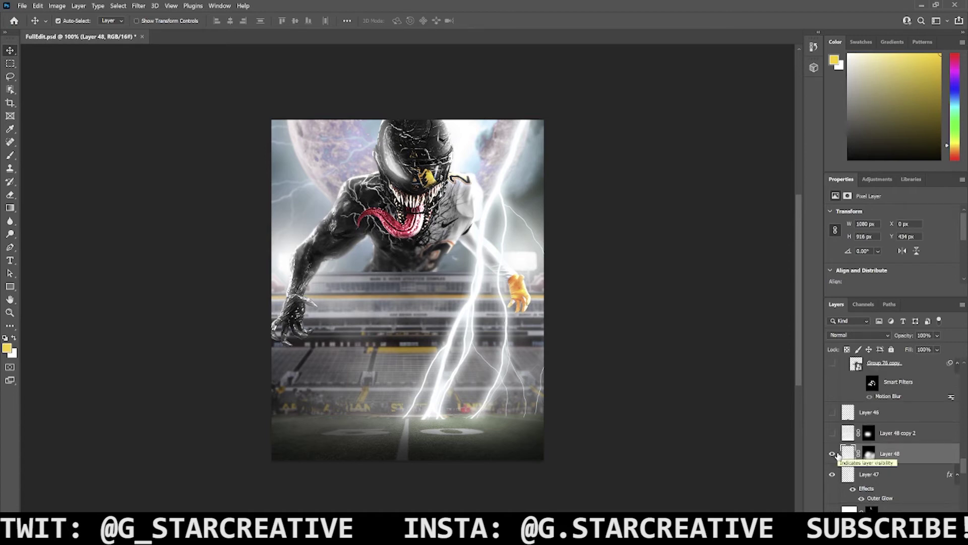
pyautogui.click(832, 433)
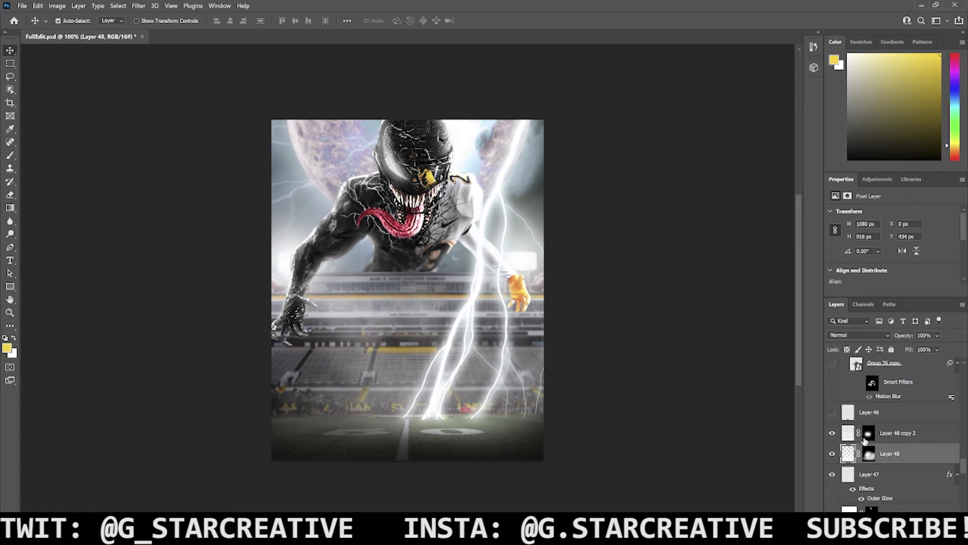
# - Show and select Layer 46, toggling it off and on to compare the field
pyautogui.click(832, 412)
pyautogui.click(858, 412)
pyautogui.scroll(3, 860, 416)
pyautogui.click(832, 474)
pyautogui.click(832, 474)
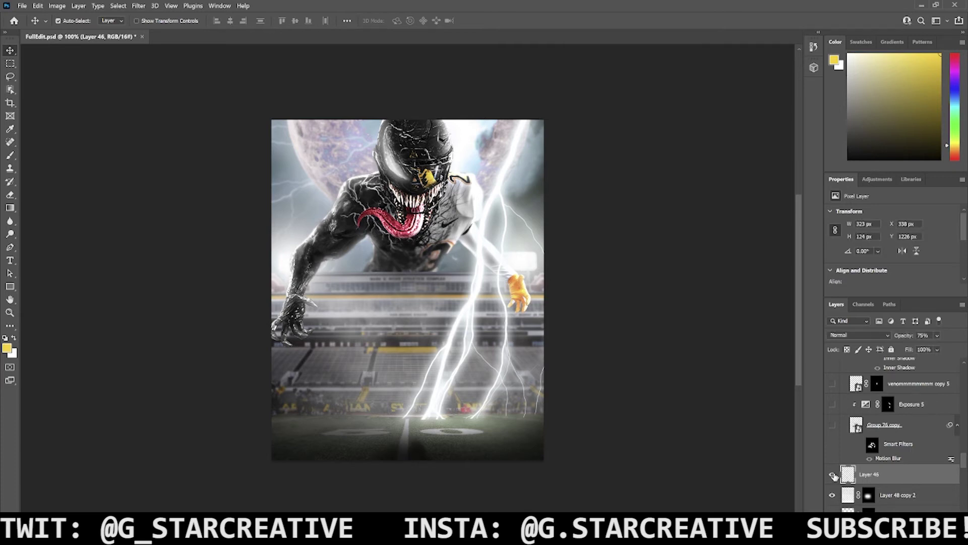
# - Compare the tentacled player in Group 76 copy and select its smart filter mask
pyautogui.click(833, 426)
pyautogui.click(833, 427)
pyautogui.click(833, 427)
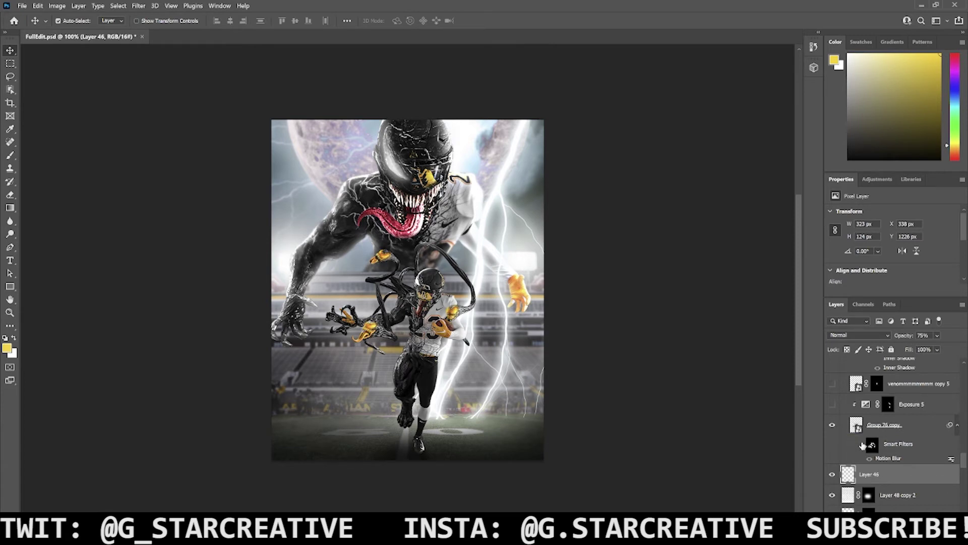
pyautogui.click(872, 444)
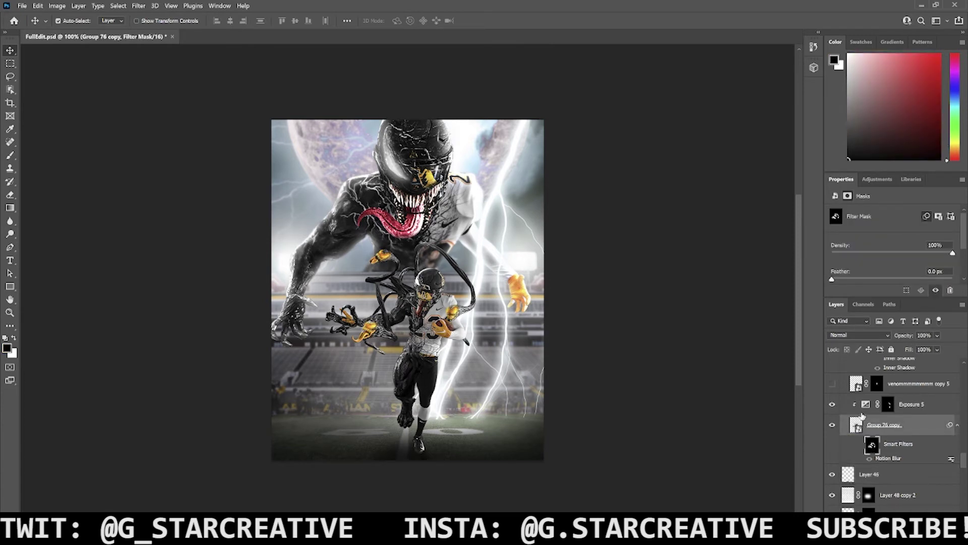
# - Toggle Exposure 5 off and on to compare the player's brightness
pyautogui.scroll(2, 863, 415)
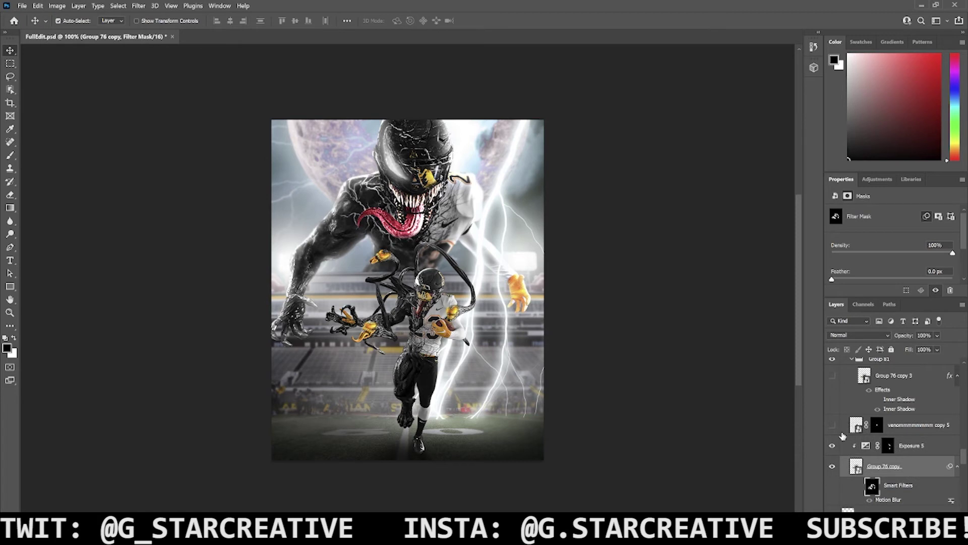
pyautogui.click(833, 446)
pyautogui.click(833, 446)
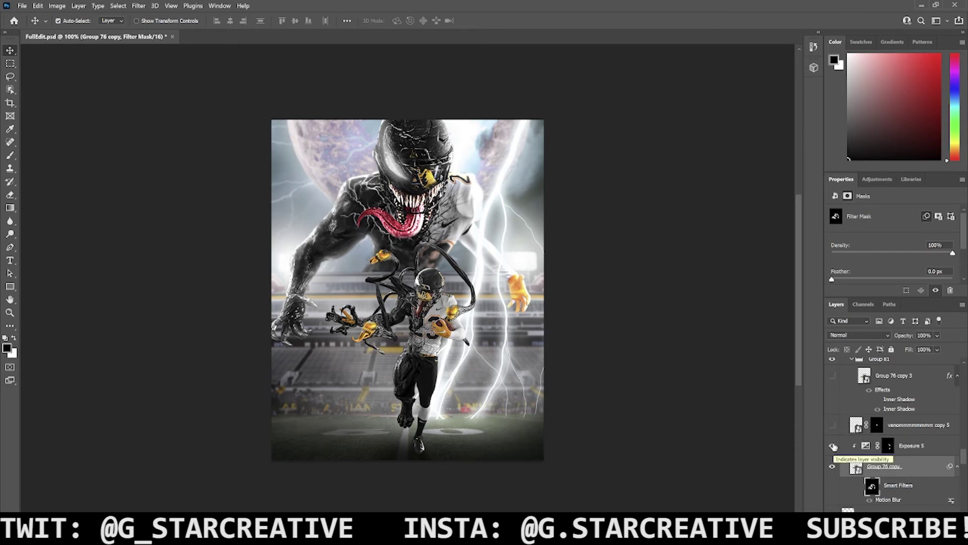
# - Show and select the Venom copy 5 layer
pyautogui.click(833, 425)
pyautogui.click(903, 429)
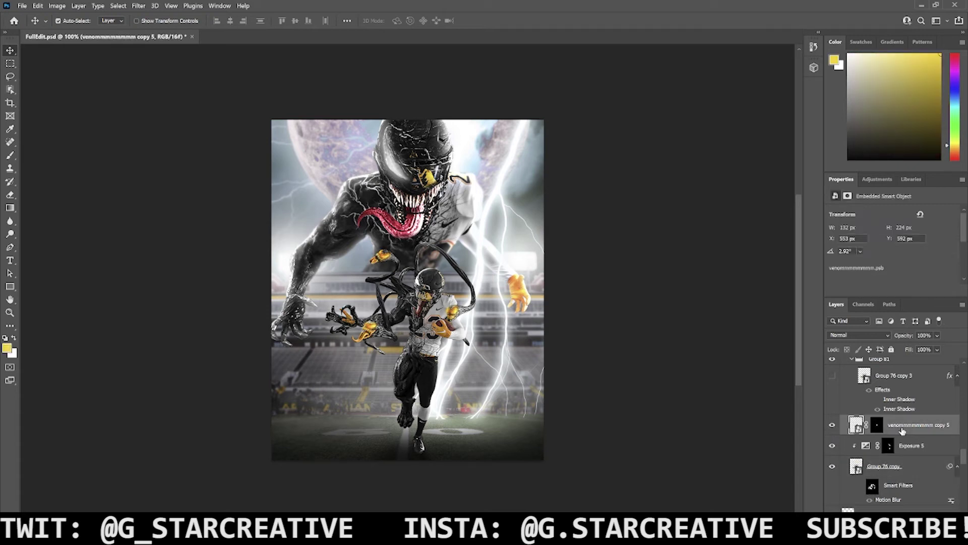
pyautogui.scroll(1, 903, 430)
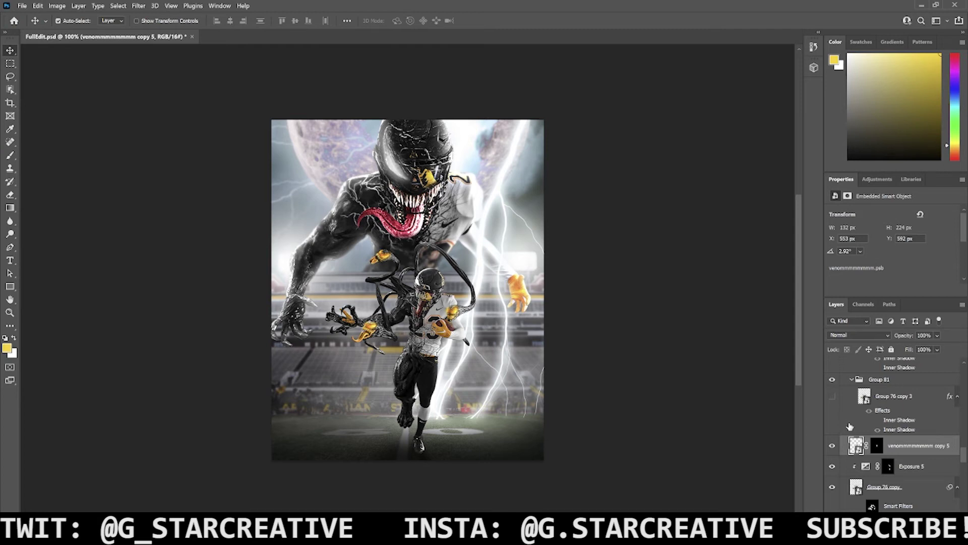
# - Show Group 76 copy 3 and make it the active layer
pyautogui.click(833, 397)
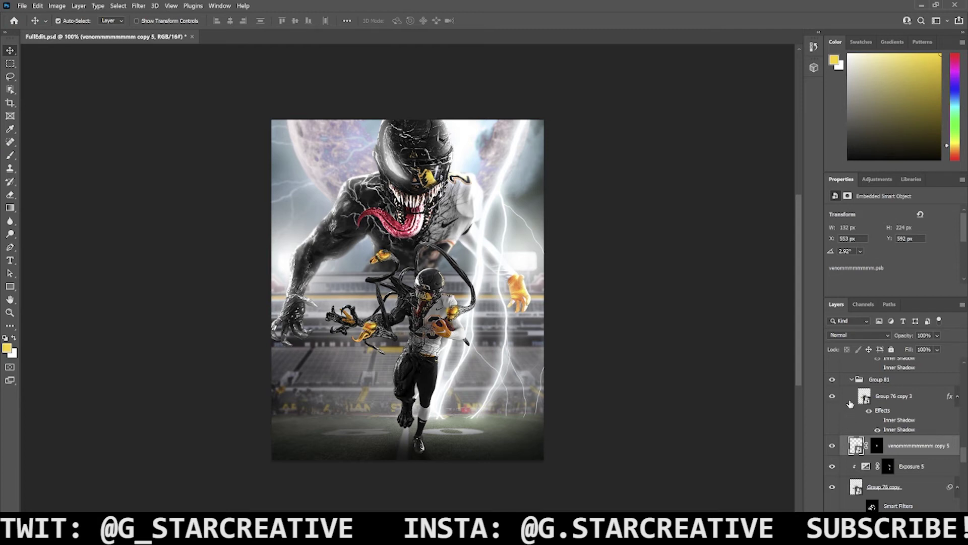
pyautogui.click(856, 399)
pyautogui.scroll(1, 856, 398)
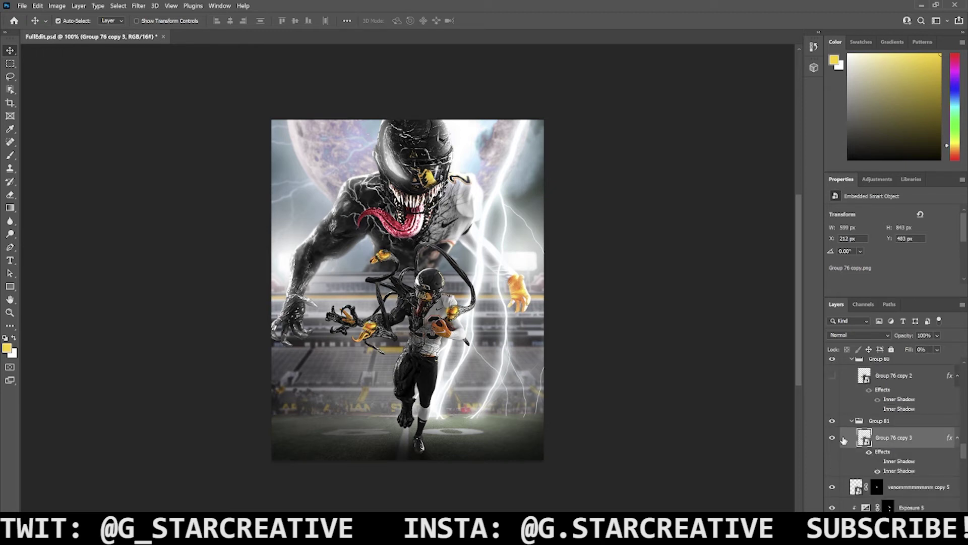
# - Show Group 76 copy 2, make it active and toggle its effects
pyautogui.scroll(1, 843, 440)
pyautogui.click(845, 419)
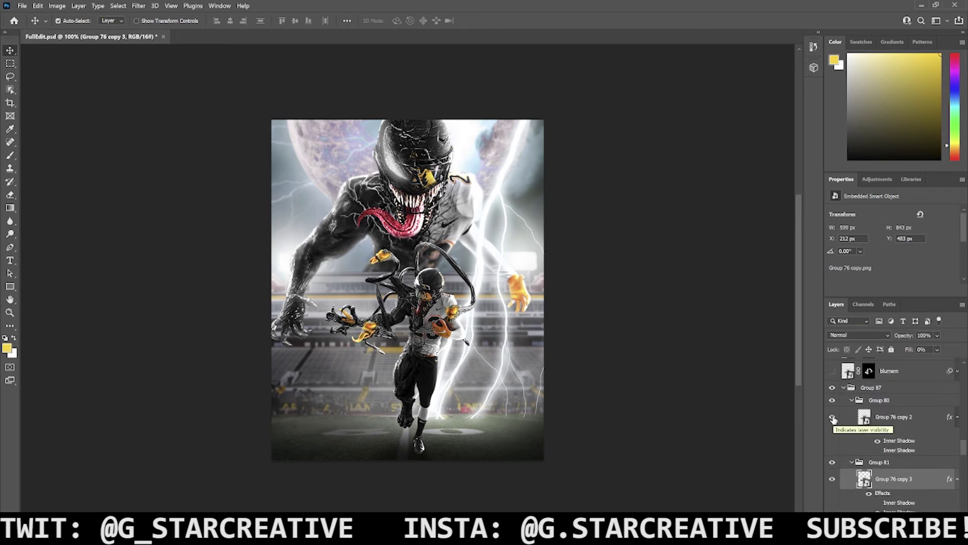
pyautogui.click(876, 434)
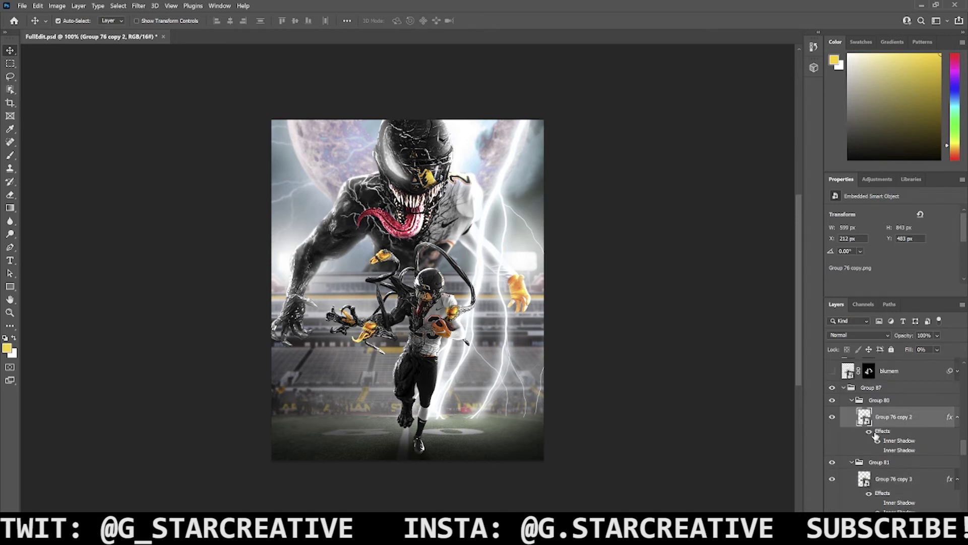
pyautogui.click(868, 432)
# - Show and select the blumem layer, revealing its Motion Blur smart filter
pyautogui.scroll(1, 861, 441)
pyautogui.scroll(1, 861, 441)
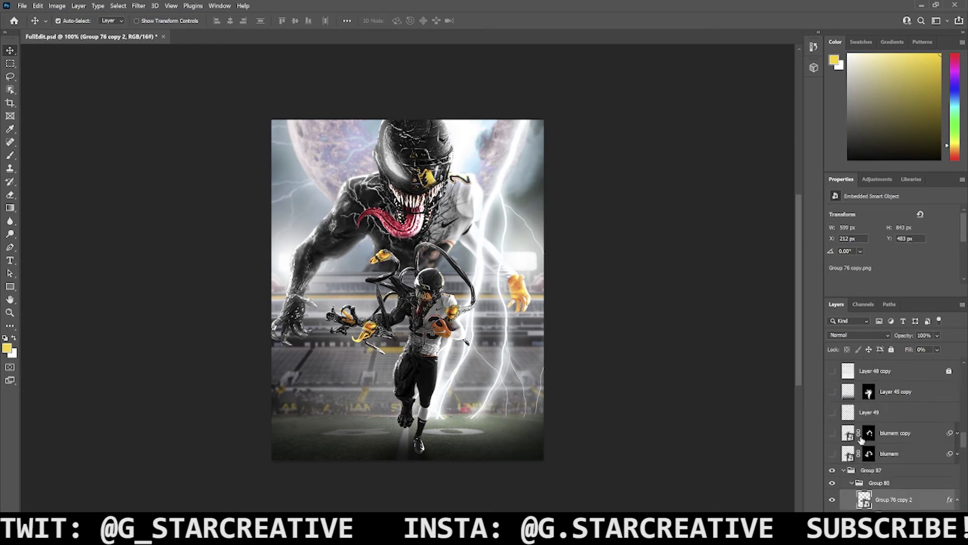
pyautogui.click(833, 455)
pyautogui.click(883, 454)
pyautogui.click(957, 453)
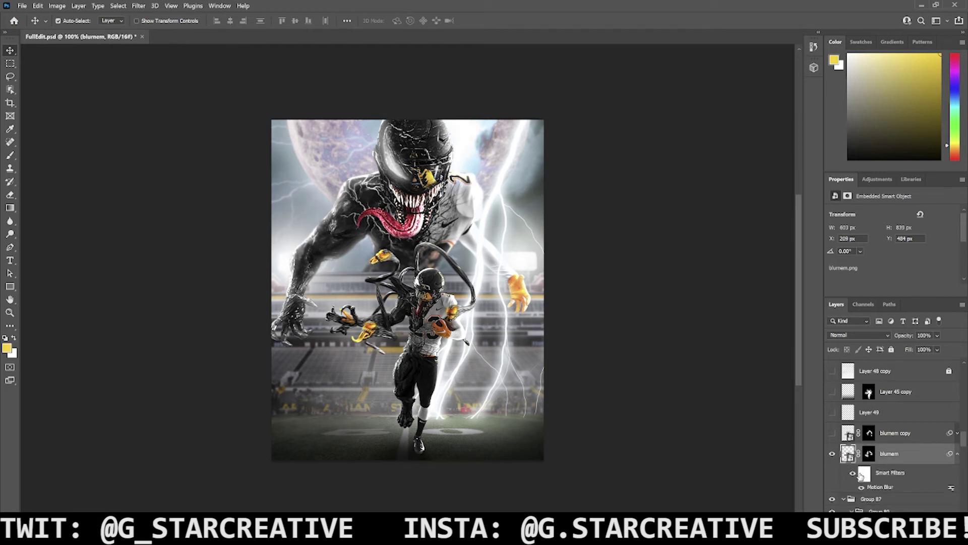
# - Show and select blumem copy, then collapse both layers' smart filter rows
pyautogui.click(833, 433)
pyautogui.click(891, 437)
pyautogui.click(958, 434)
pyautogui.click(958, 435)
pyautogui.click(958, 454)
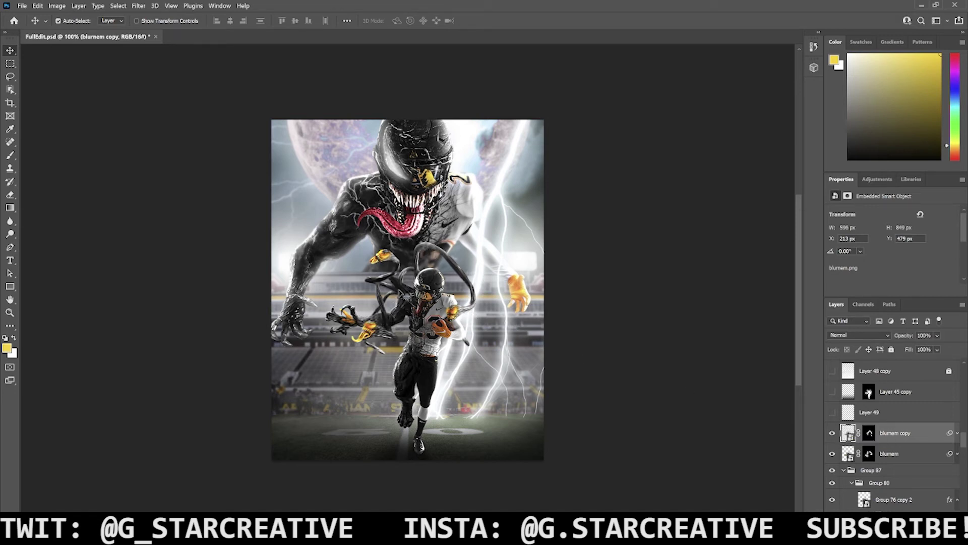
# - Show Layer 49, make it active, and toggle it to compare
pyautogui.click(833, 412)
pyautogui.click(864, 413)
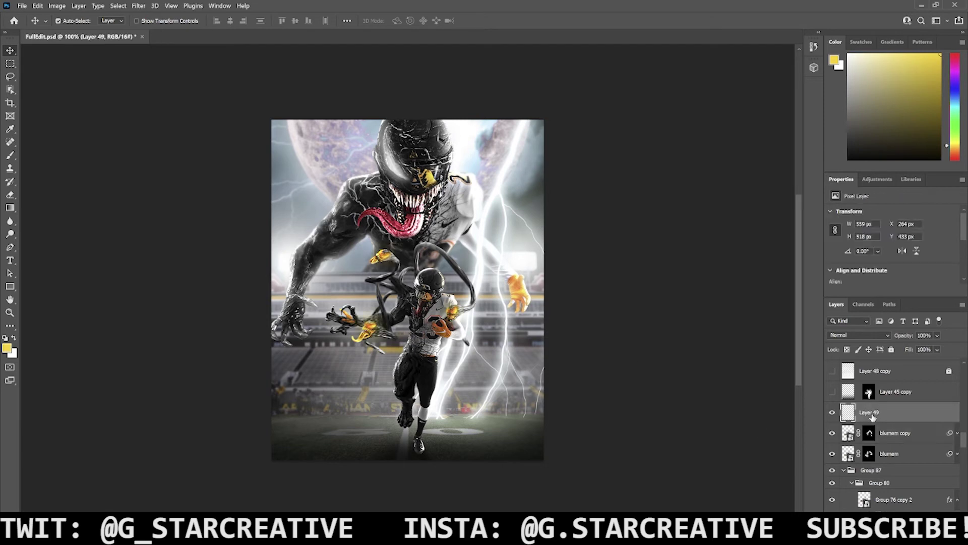
pyautogui.scroll(2, 864, 425)
pyautogui.click(832, 454)
pyautogui.click(832, 454)
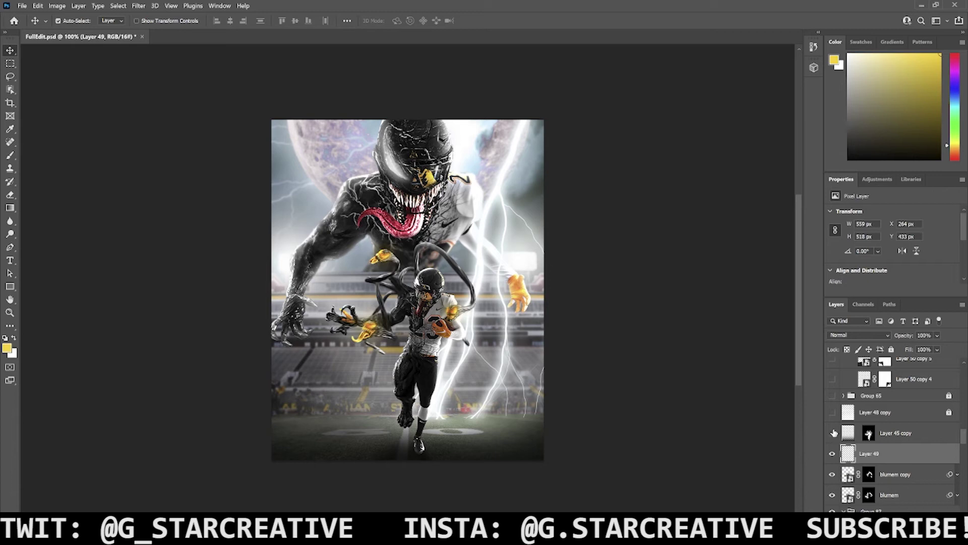
# - Toggle Layer 45 copy repeatedly to judge the leg darkening, leaving it visible
pyautogui.click(833, 432)
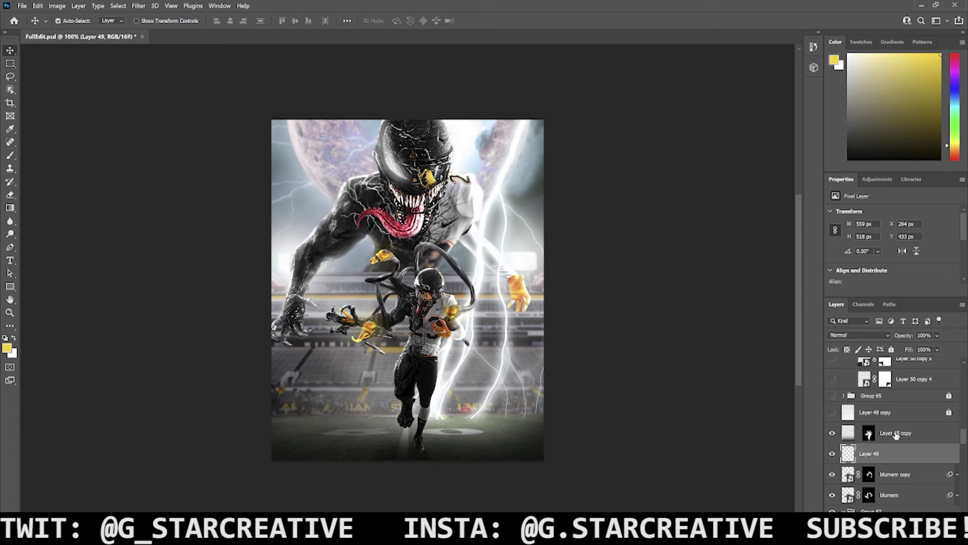
pyautogui.click(833, 433)
pyautogui.click(833, 433)
pyautogui.click(833, 433)
pyautogui.click(832, 433)
pyautogui.click(833, 433)
pyautogui.click(832, 433)
# - Show Layer 48 copy to brighten the lower canvas, select it and compare
pyautogui.click(833, 413)
pyautogui.click(837, 413)
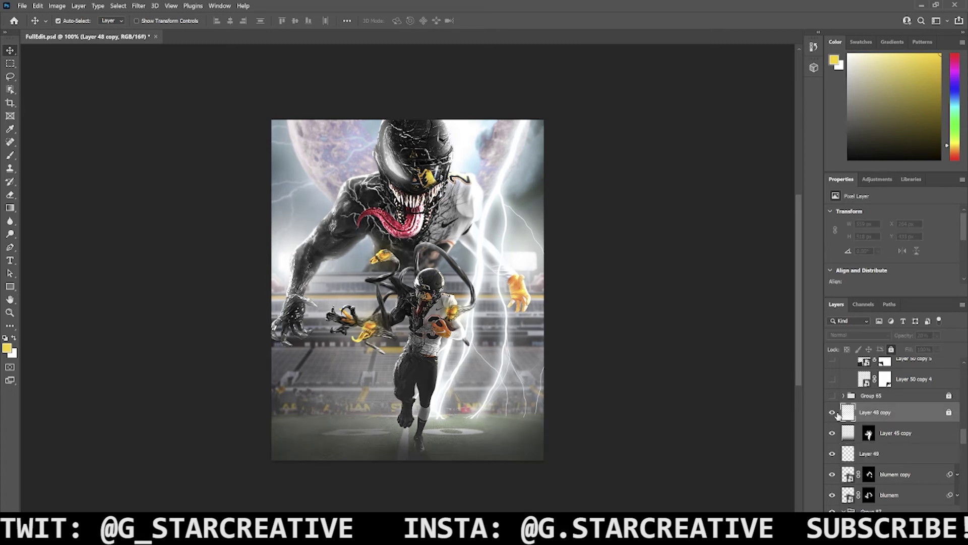
pyautogui.click(832, 412)
pyautogui.click(833, 413)
# - Show Group 65, compare it on and off, and make it the active group
pyautogui.scroll(2, 874, 413)
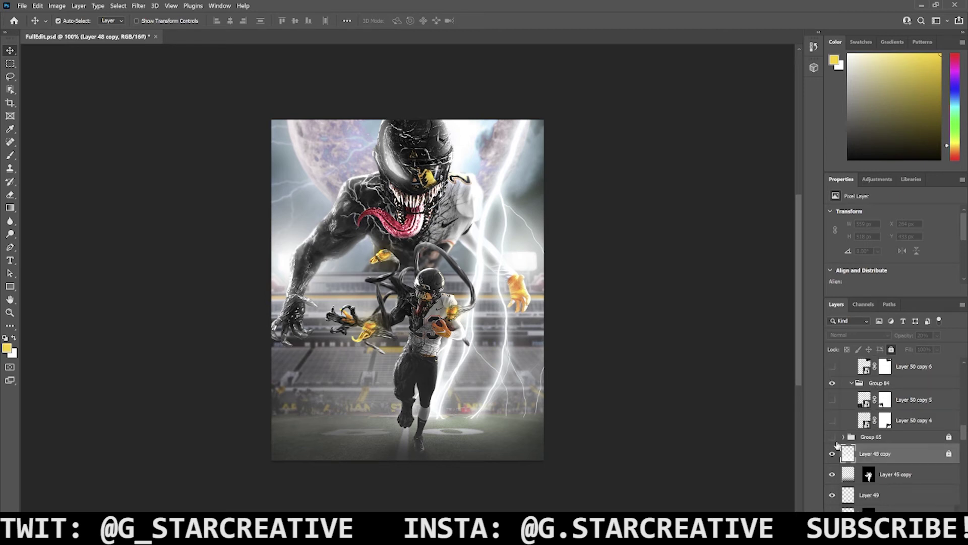
pyautogui.click(832, 437)
pyautogui.click(832, 437)
pyautogui.click(831, 437)
pyautogui.click(849, 437)
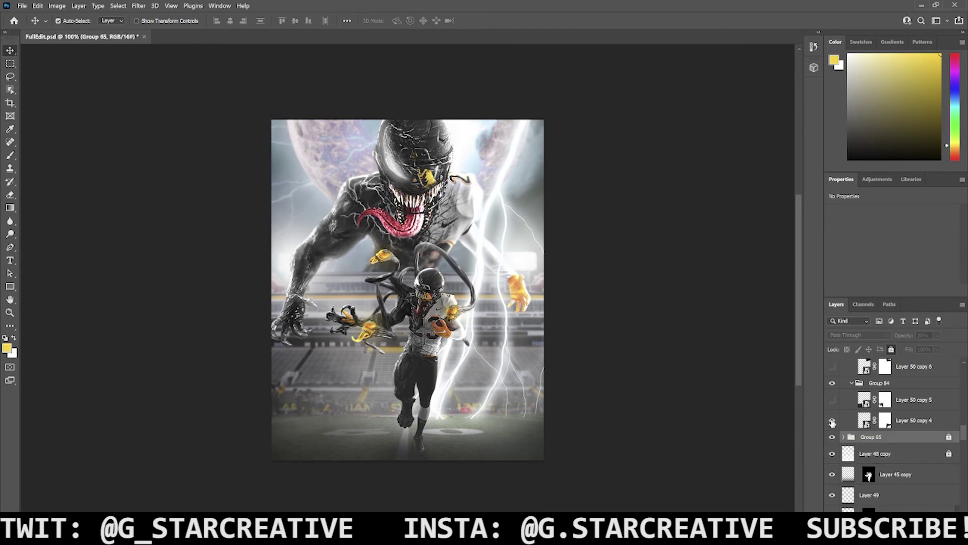
# - Show the bottom-right and bottom-left shards, disabling then re-enabling Layer 50 copy 4's mask
pyautogui.click(832, 421)
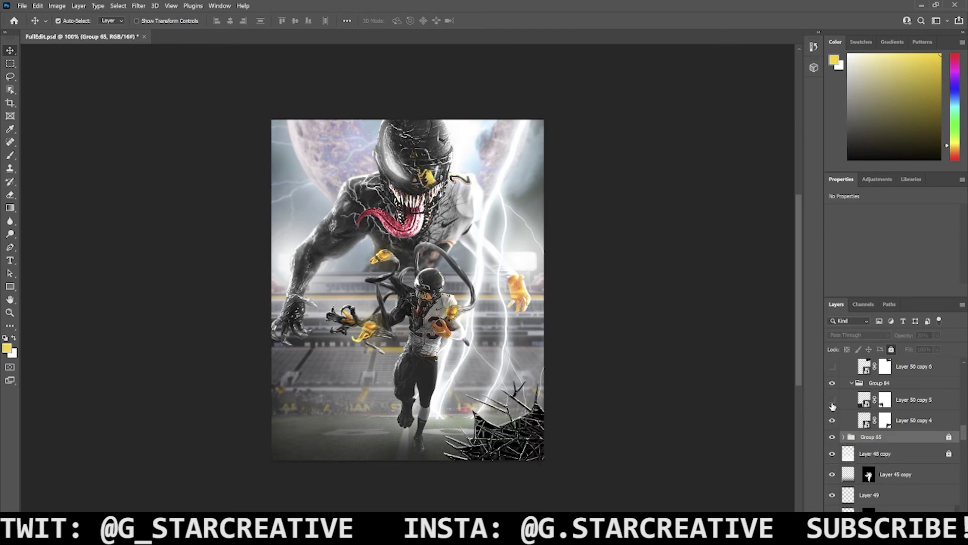
pyautogui.click(833, 401)
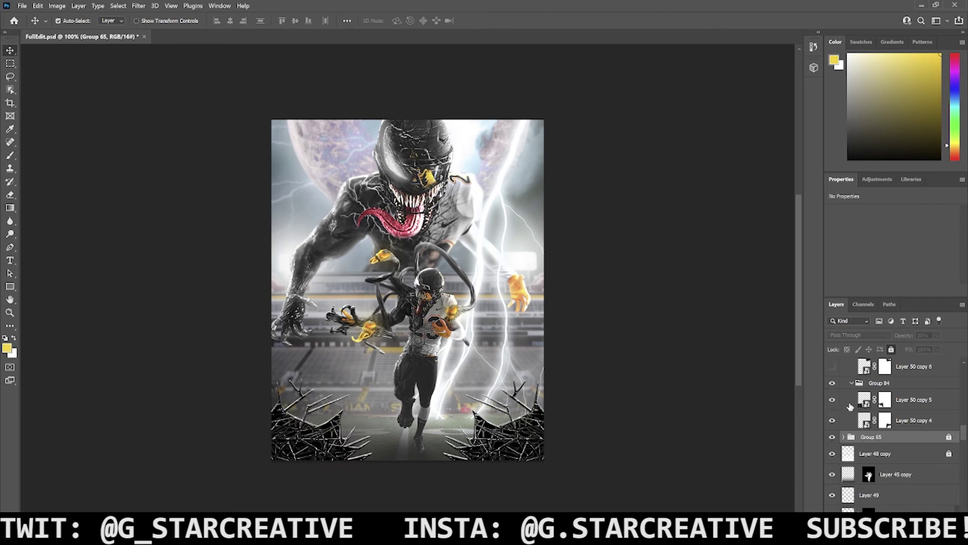
pyautogui.rightClick(885, 420)
pyautogui.click(889, 419)
pyautogui.rightClick(885, 417)
pyautogui.click(888, 404)
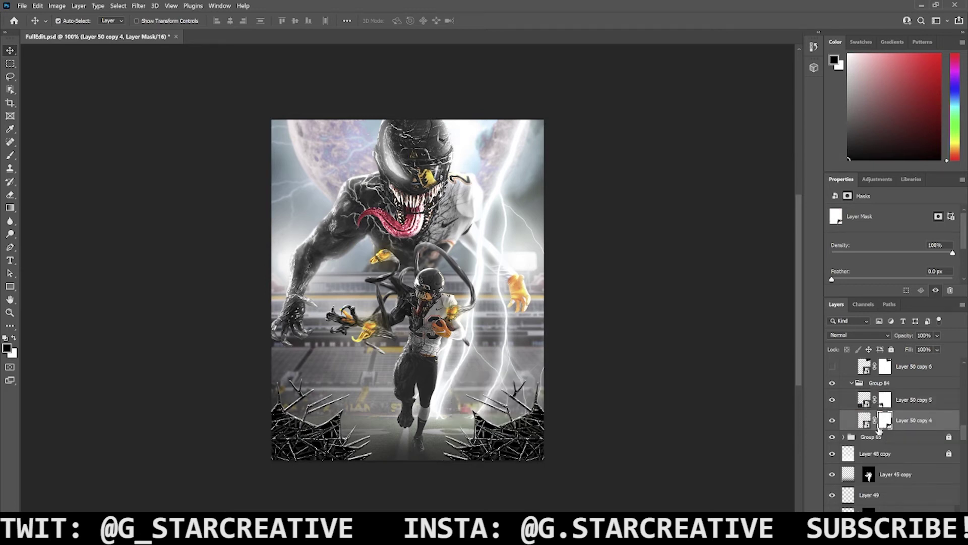
# - Show the cracked-web shards in the top-right and top-left corners
pyautogui.scroll(2, 880, 429)
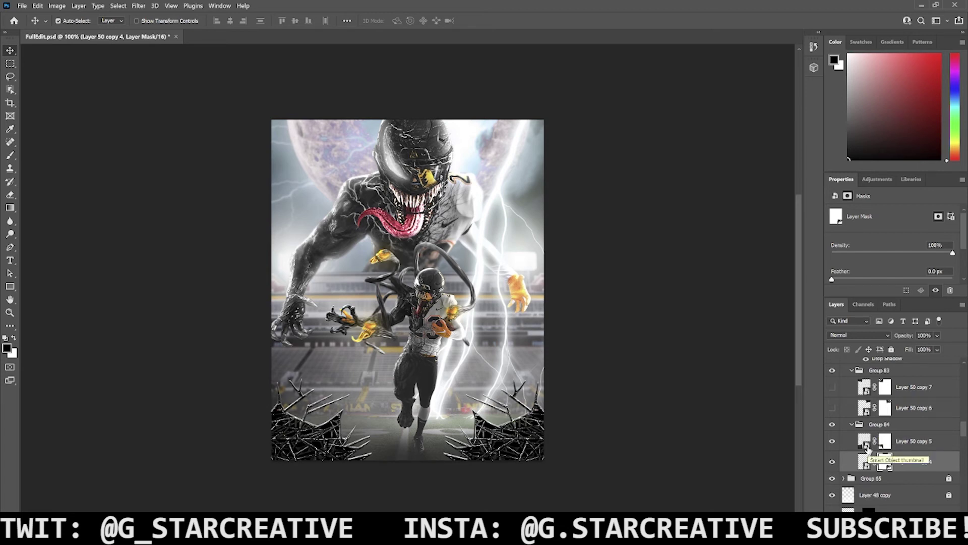
pyautogui.scroll(2, 867, 446)
pyautogui.click(832, 448)
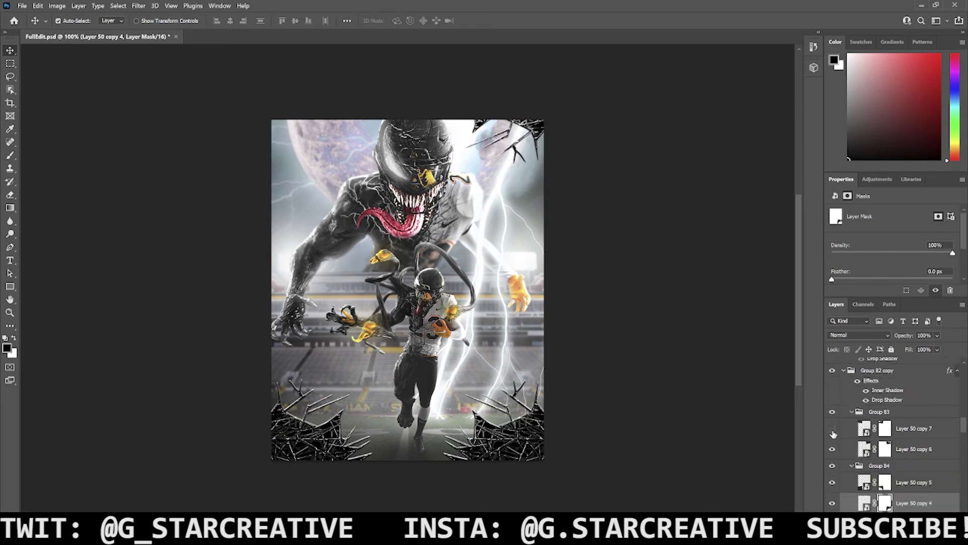
pyautogui.click(833, 428)
# - Toggle Group 82 copy's effects off and on to compare, leaving them on
pyautogui.scroll(2, 864, 429)
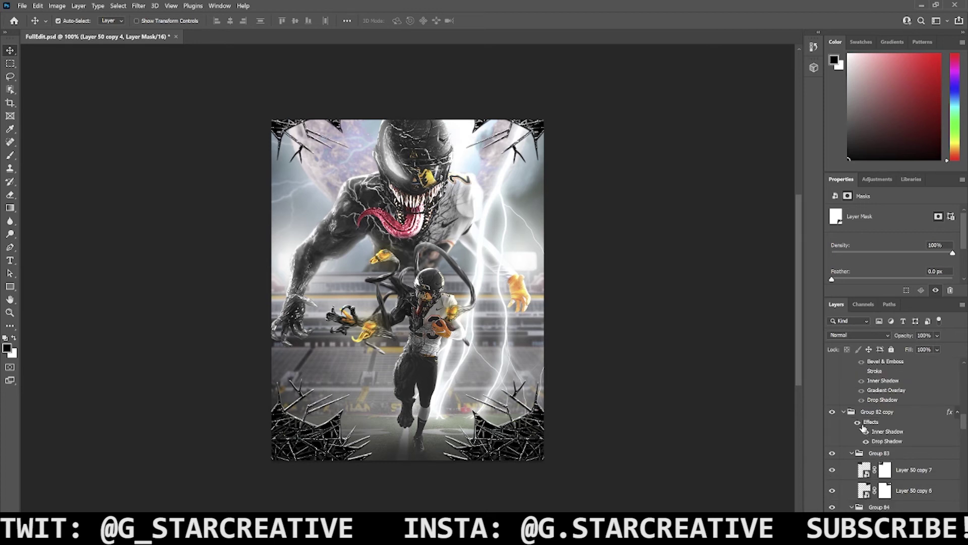
pyautogui.click(857, 423)
pyautogui.click(857, 424)
pyautogui.click(859, 423)
pyautogui.click(859, 423)
pyautogui.click(858, 423)
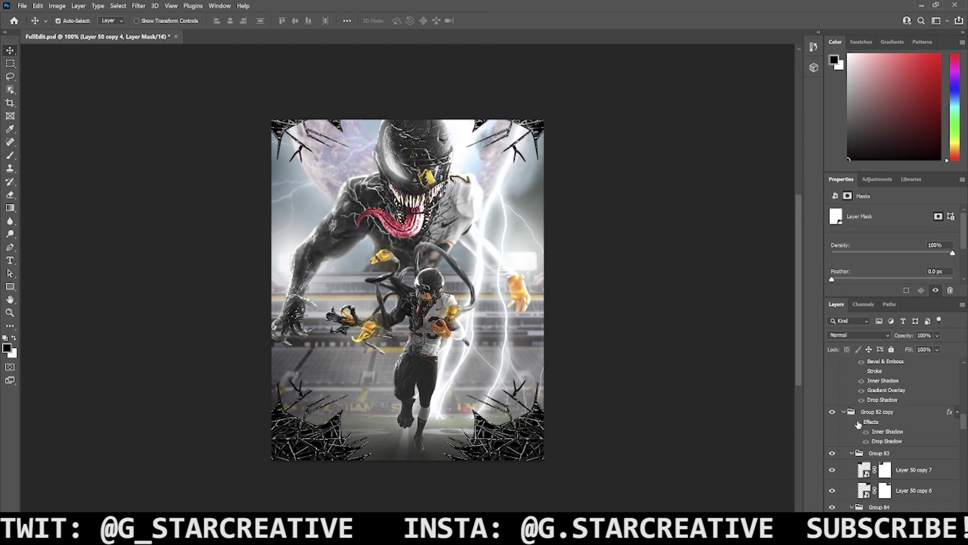
pyautogui.click(858, 424)
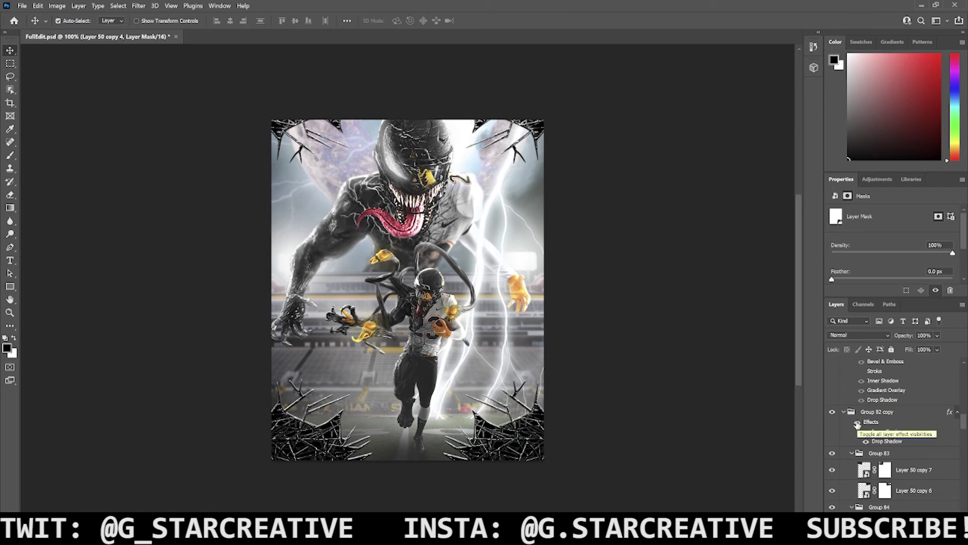
pyautogui.scroll(3, 857, 424)
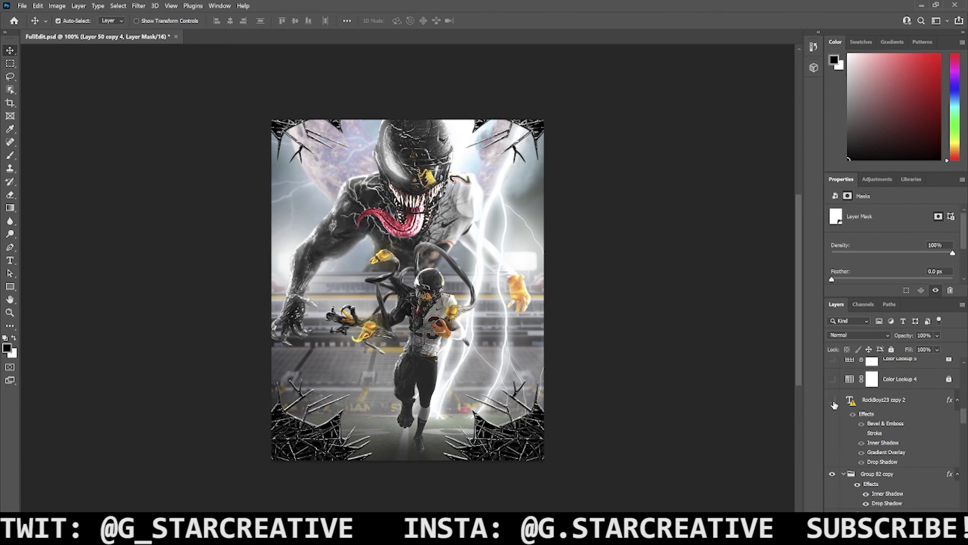
# - Show the ROCKBOYZ23 title and compare it with its layer effects off and on
pyautogui.click(833, 401)
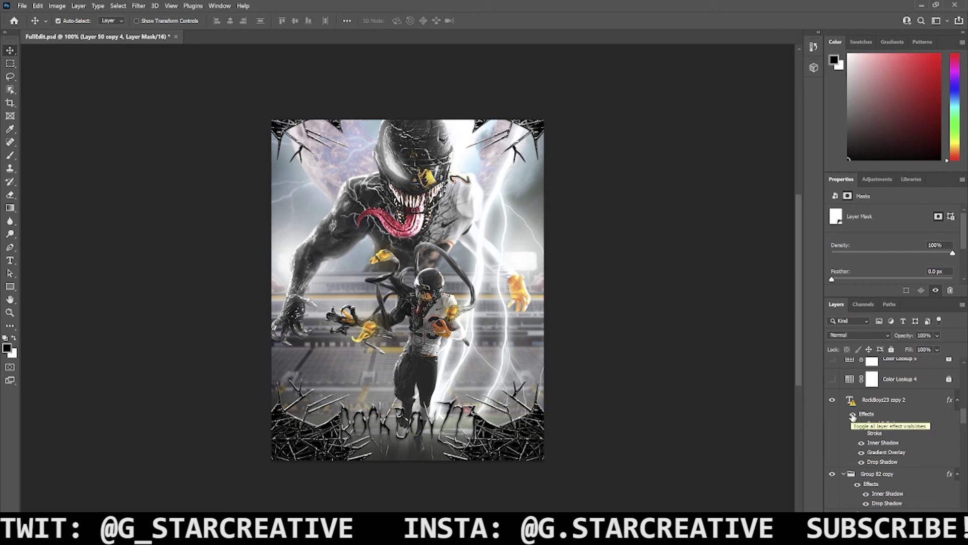
pyautogui.click(853, 416)
pyautogui.click(853, 415)
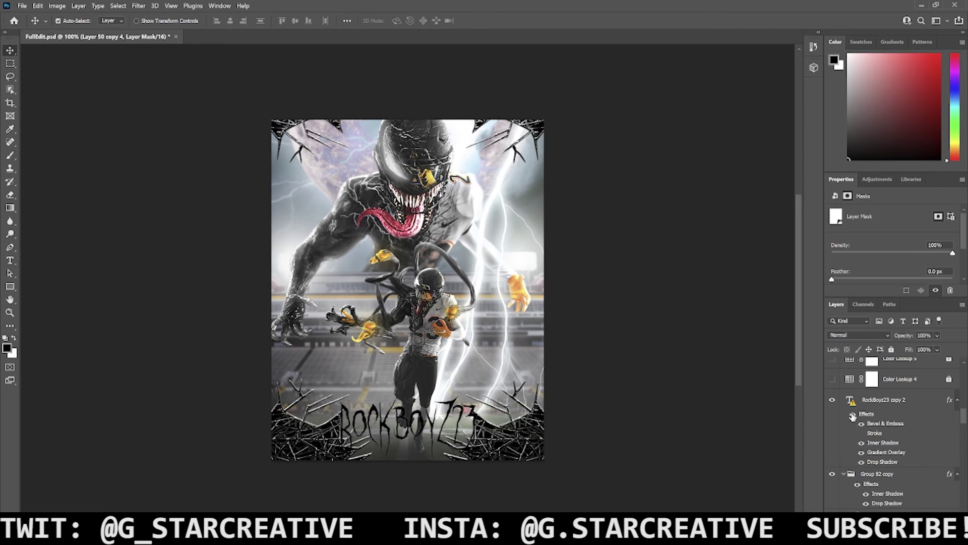
pyautogui.click(853, 415)
pyautogui.click(853, 415)
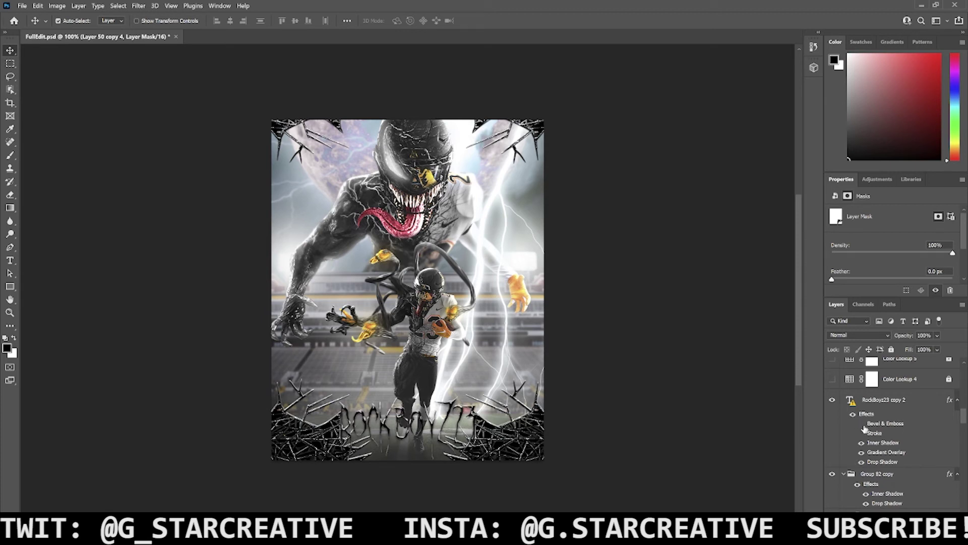
# - Select the title layer and enable its Inner Shadow and Drop Shadow effects
pyautogui.click(866, 421)
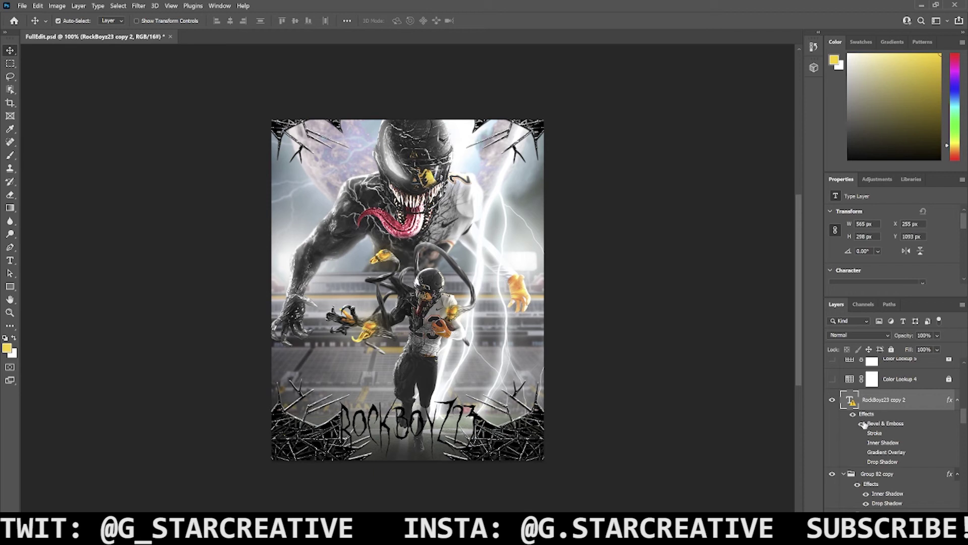
pyautogui.click(862, 444)
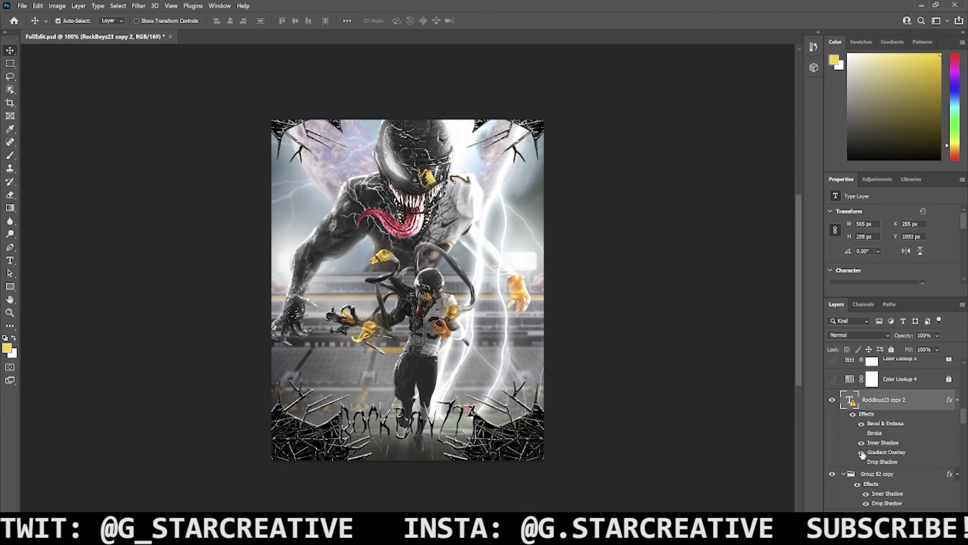
pyautogui.click(862, 463)
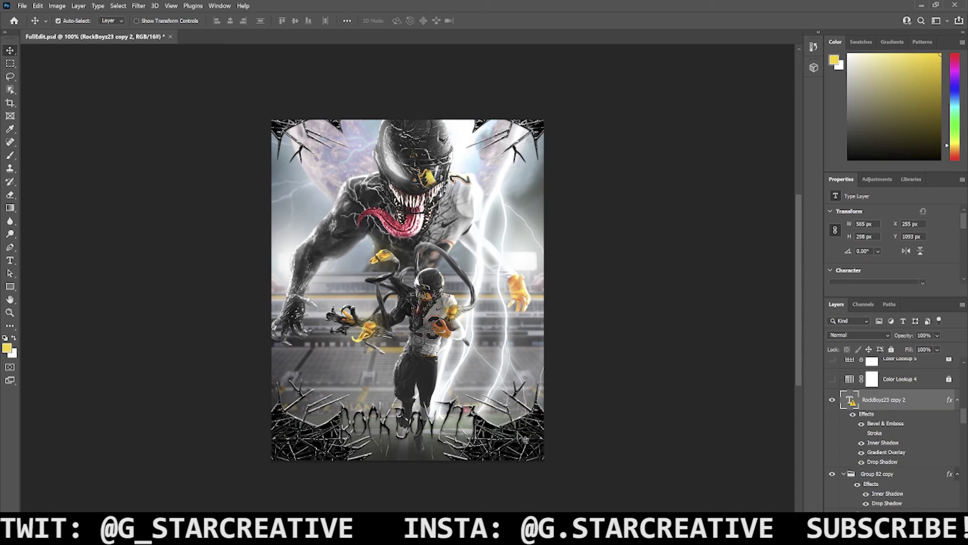
pyautogui.scroll(2, 864, 431)
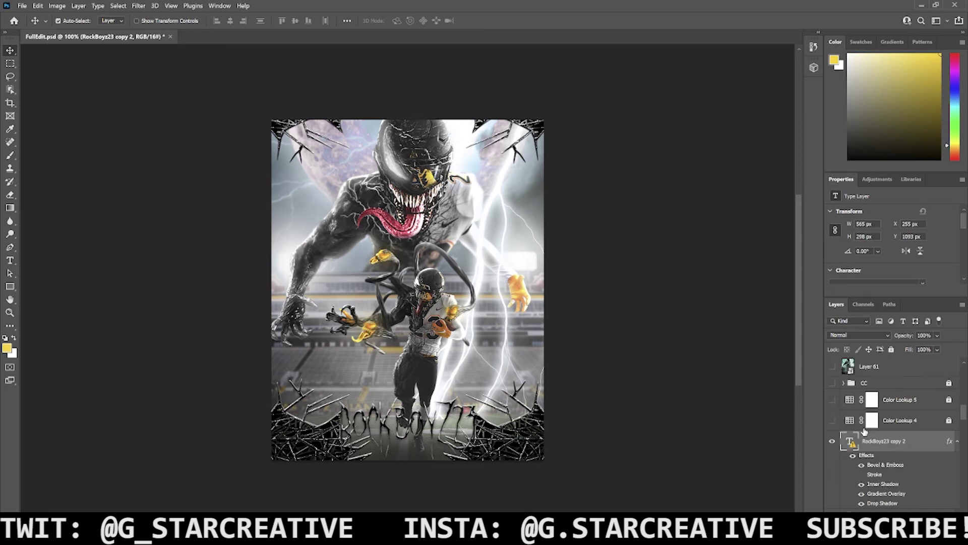
# - Show Color Lookup 4 for a teal tint, select its mask, and compare Color Lookup 5
pyautogui.click(833, 420)
pyautogui.scroll(2, 863, 433)
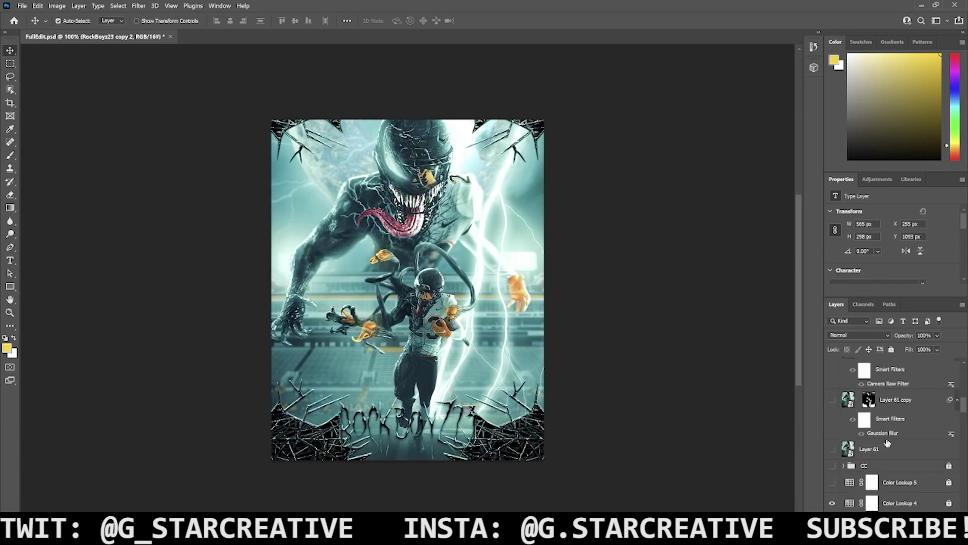
pyautogui.click(873, 462)
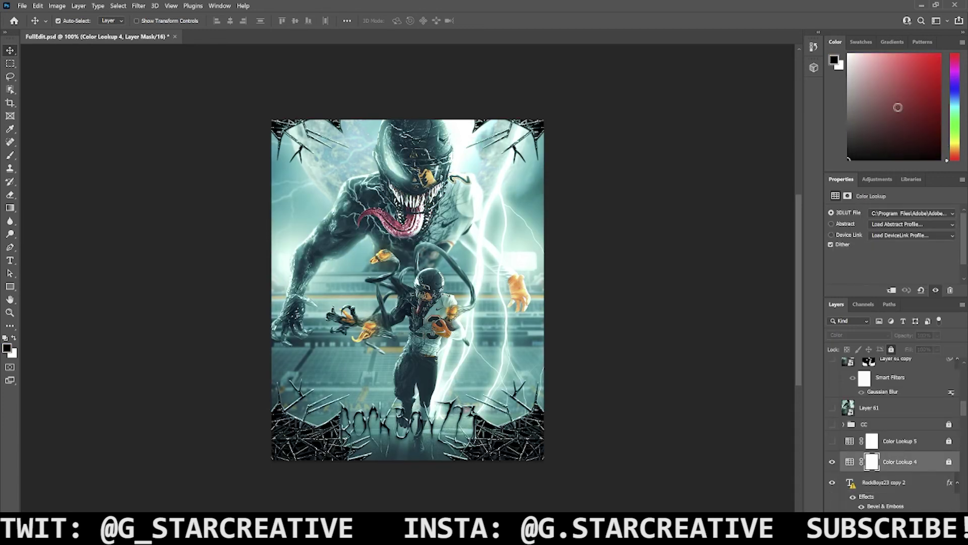
pyautogui.click(831, 442)
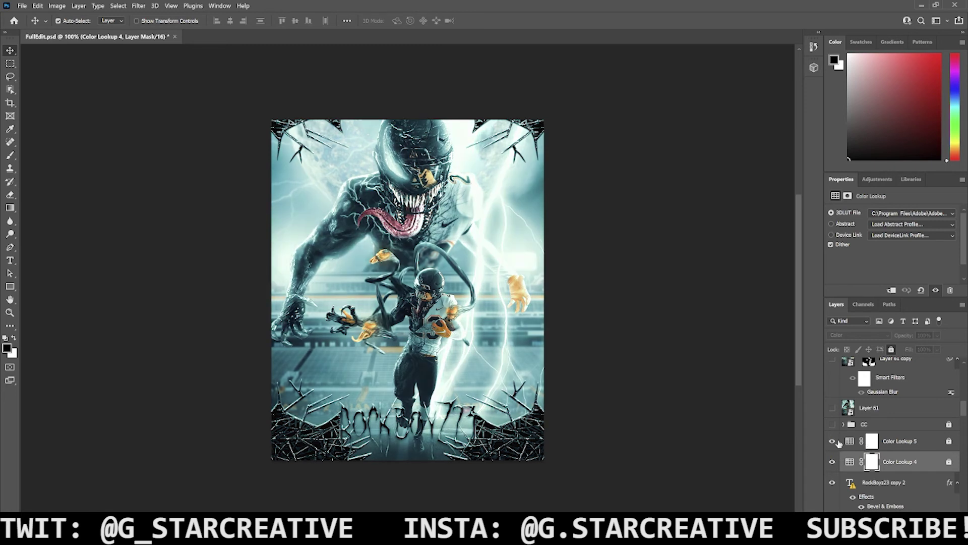
pyautogui.click(833, 441)
pyautogui.click(832, 441)
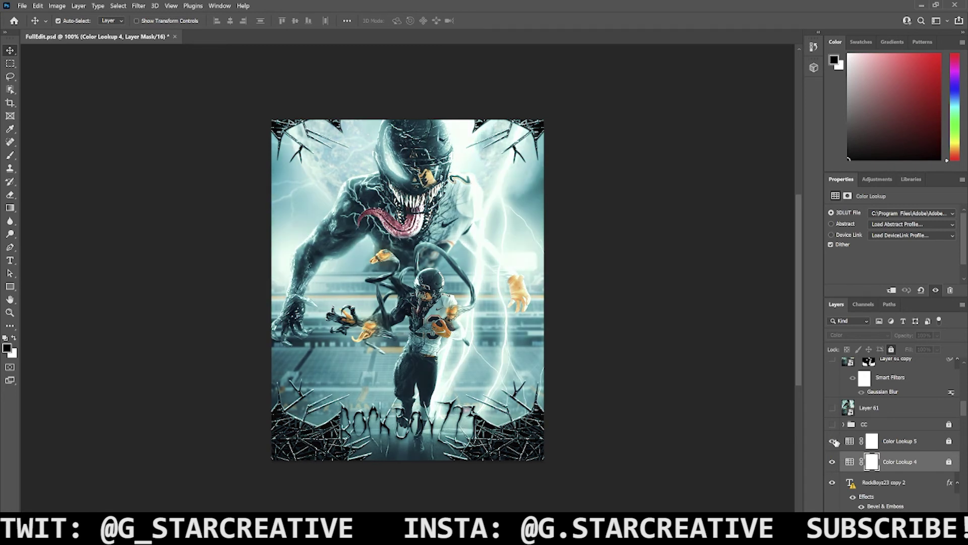
pyautogui.click(887, 442)
# - Turn on the CC colour-correction group, then show and select Layer 61
pyautogui.scroll(1, 888, 443)
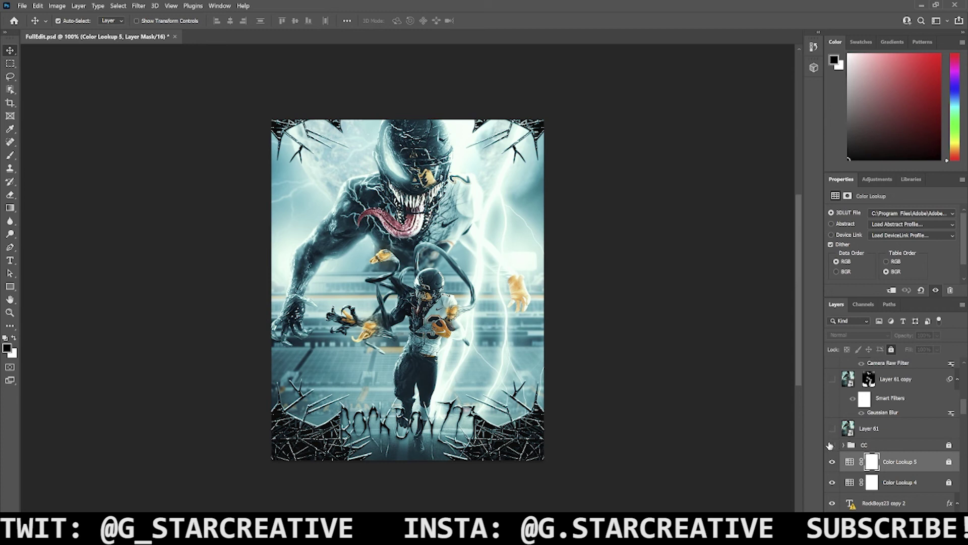
pyautogui.click(832, 445)
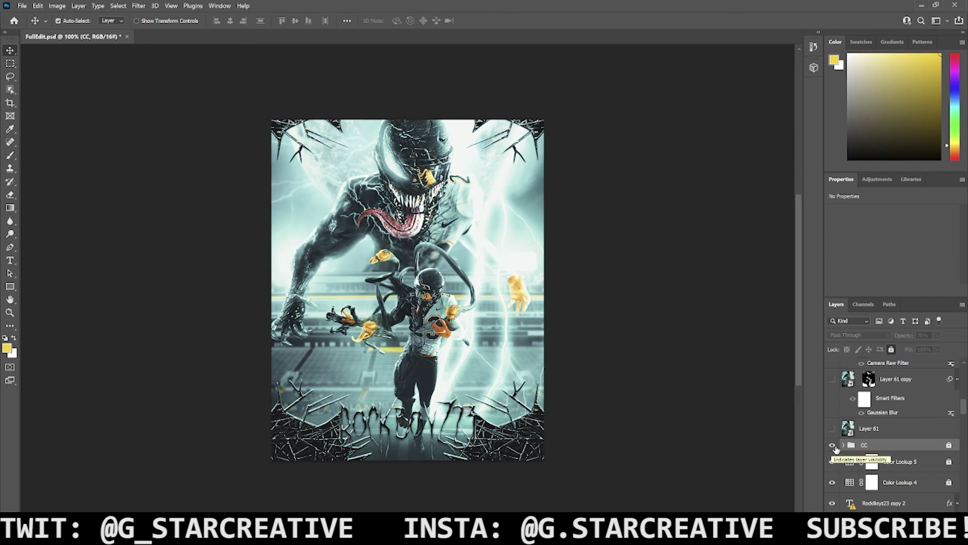
pyautogui.scroll(2, 860, 454)
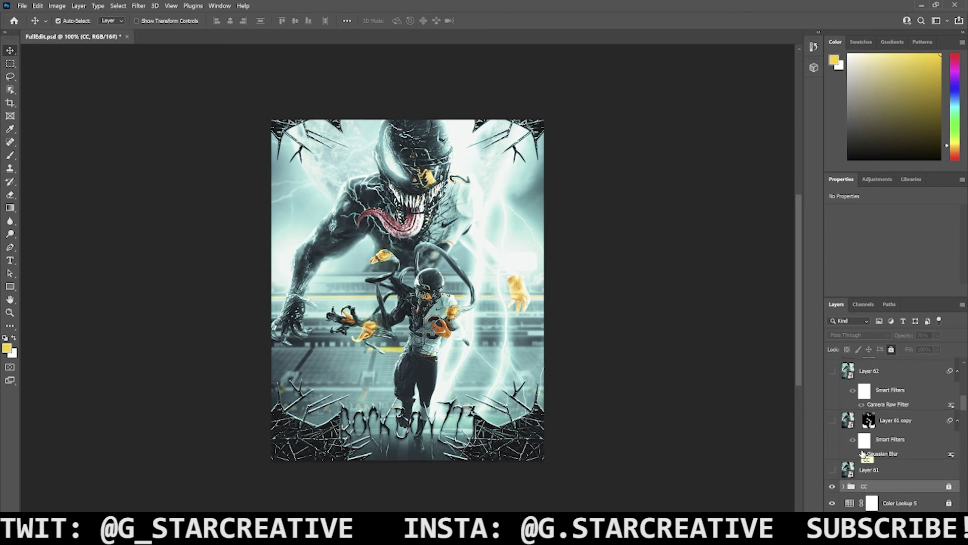
pyautogui.click(832, 470)
pyautogui.click(869, 471)
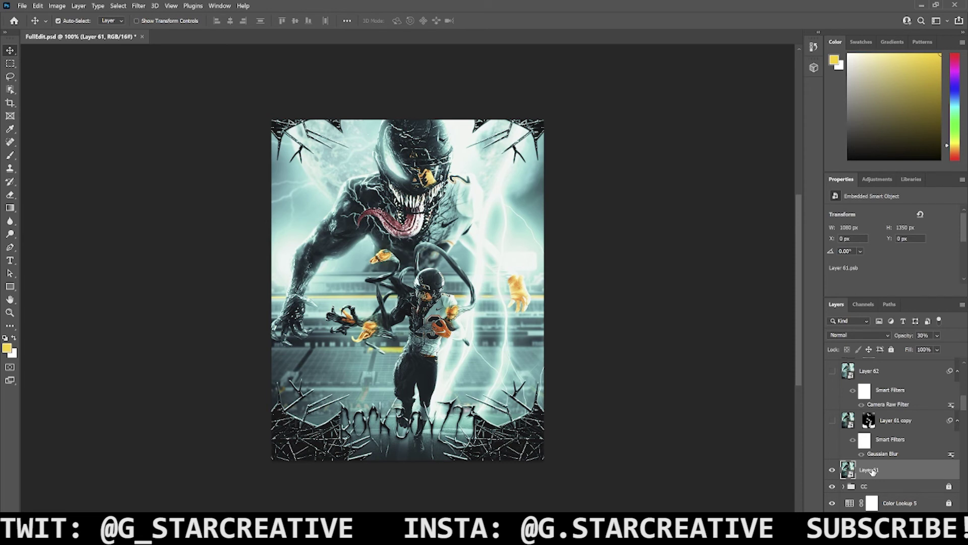
# - Show and select Layer 61 copy, browsing the Image menu without choosing a command
pyautogui.click(832, 420)
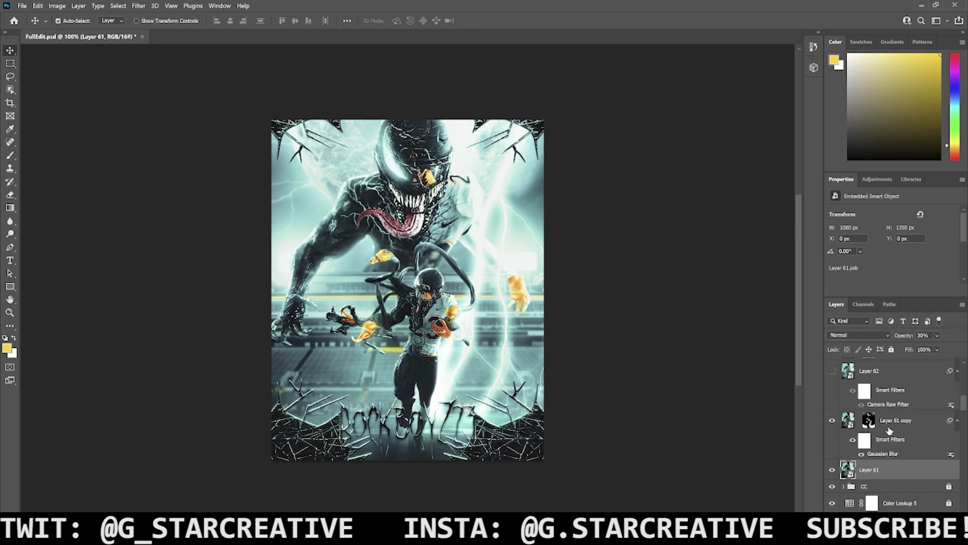
pyautogui.click(884, 426)
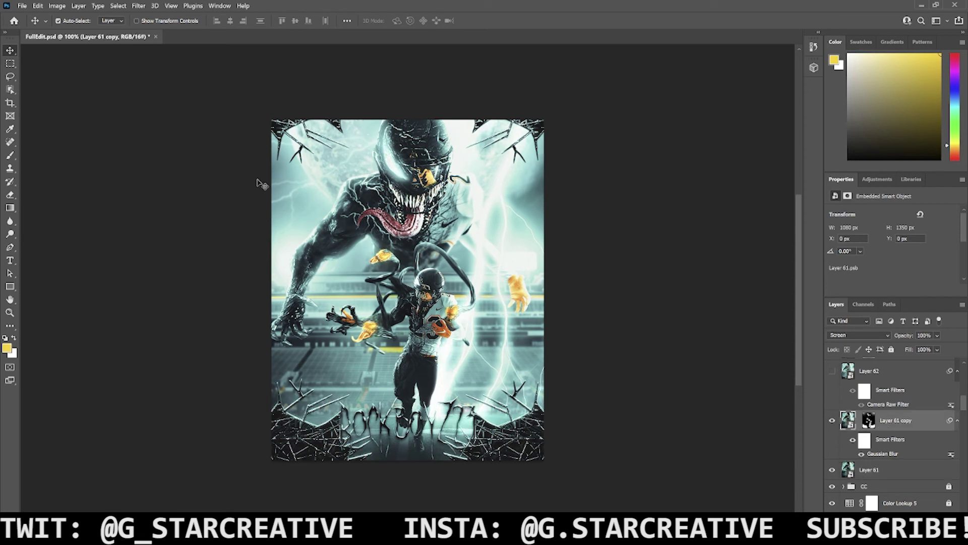
pyautogui.click(45, 6)
pyautogui.moveTo(54, 6)
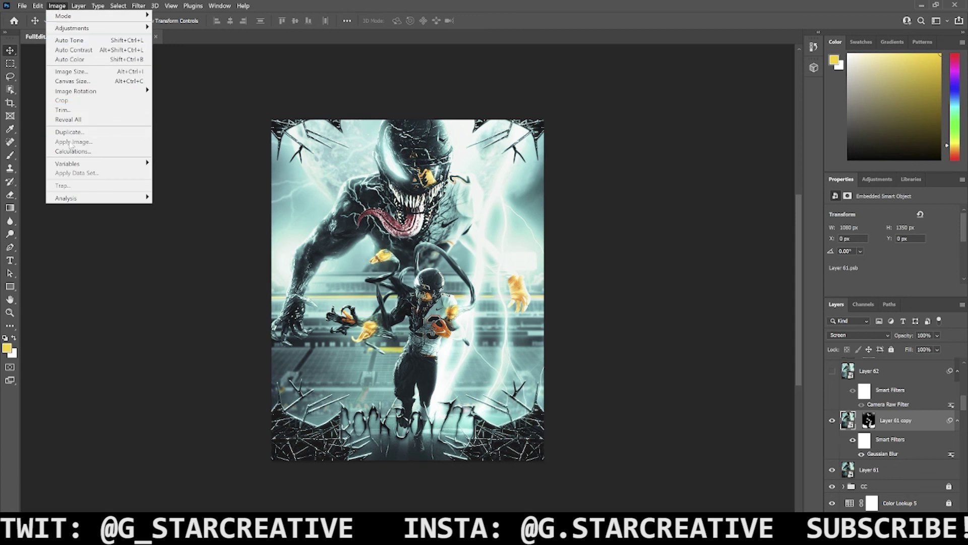
pyautogui.click(832, 420)
# - Toggle the Layer 61 copy glow repeatedly to compare, leaving it visible
pyautogui.click(832, 420)
pyautogui.click(832, 420)
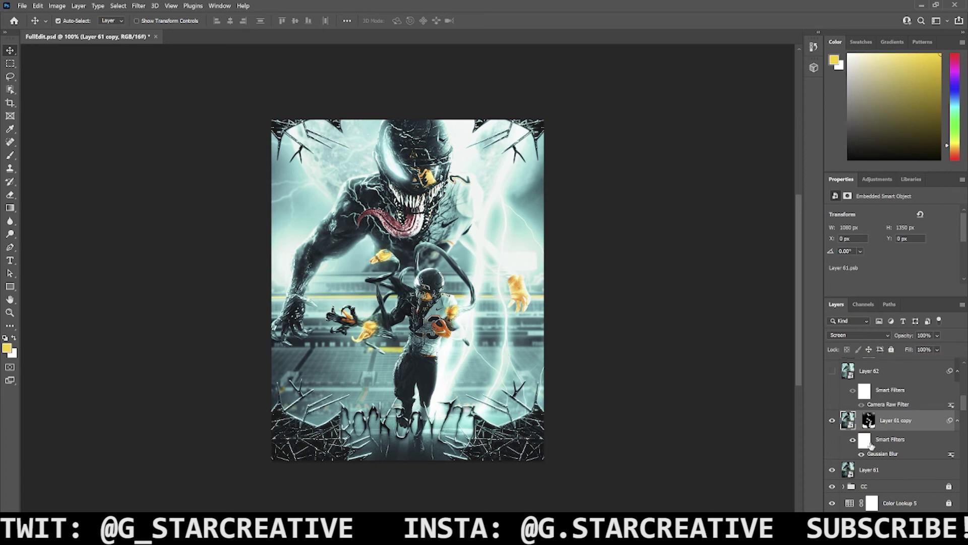
pyautogui.click(832, 421)
pyautogui.click(832, 421)
pyautogui.click(833, 420)
pyautogui.click(832, 420)
pyautogui.click(832, 421)
pyautogui.click(833, 420)
pyautogui.click(833, 422)
pyautogui.click(832, 422)
pyautogui.click(833, 422)
pyautogui.click(832, 421)
pyautogui.click(832, 421)
pyautogui.click(832, 421)
# - Show Layer 62, compare its Camera Raw smart filter on and off, then show Layer 62 copy
pyautogui.scroll(1, 832, 419)
pyautogui.click(833, 412)
pyautogui.click(868, 412)
pyautogui.click(853, 432)
pyautogui.click(853, 433)
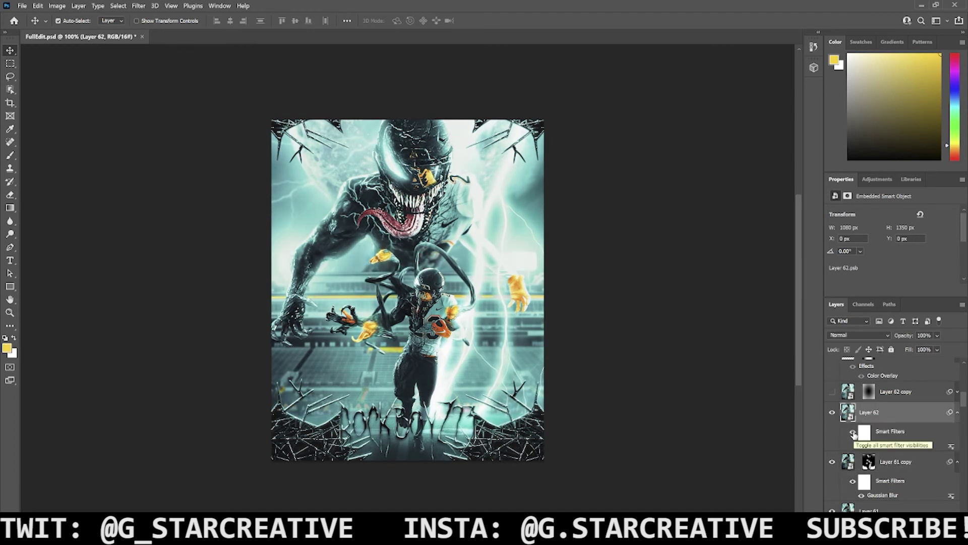
pyautogui.click(853, 432)
pyautogui.click(853, 433)
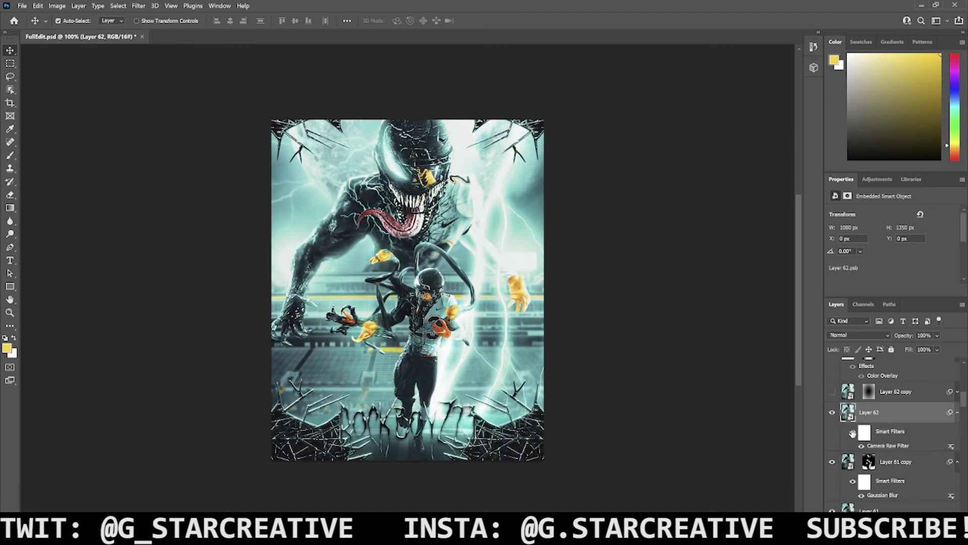
pyautogui.click(853, 433)
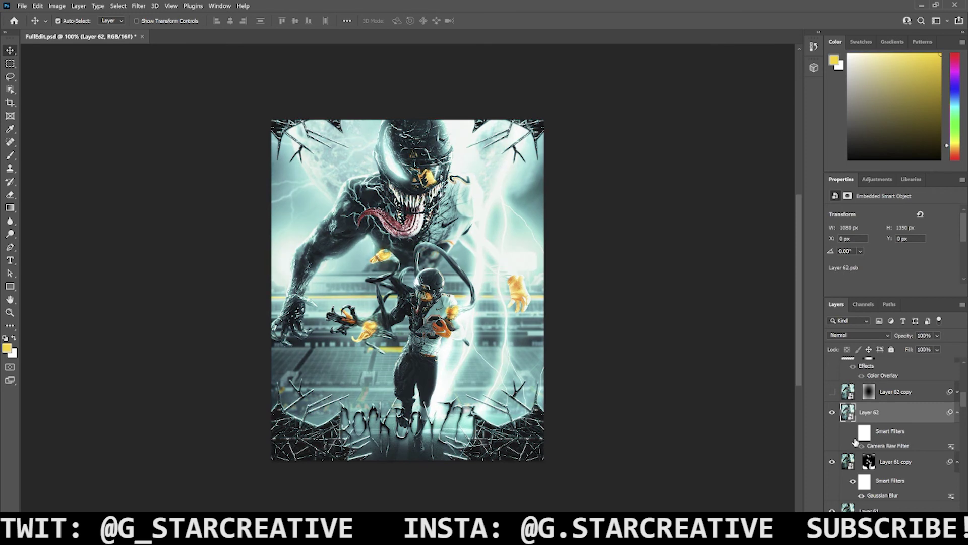
pyautogui.click(853, 433)
pyautogui.click(833, 413)
pyautogui.click(833, 414)
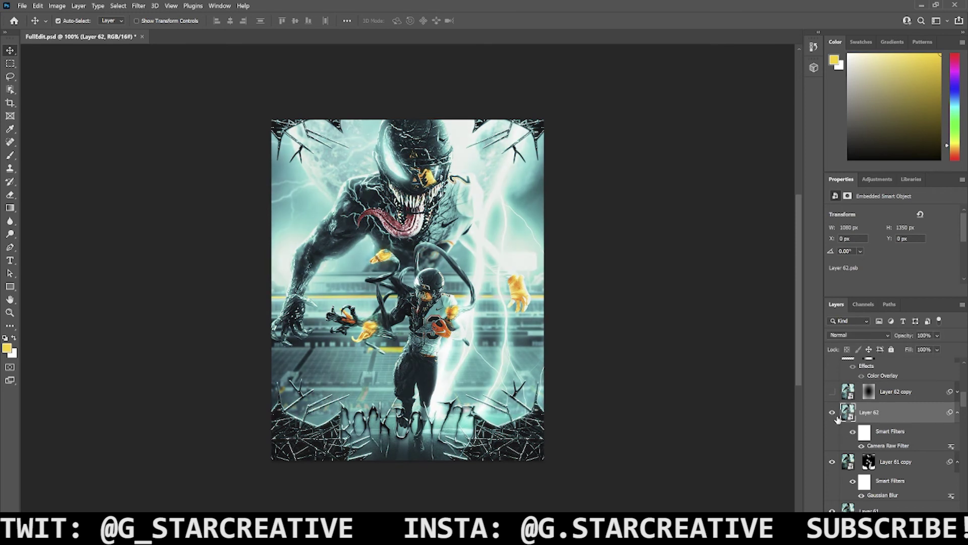
pyautogui.scroll(1, 861, 421)
pyautogui.click(833, 434)
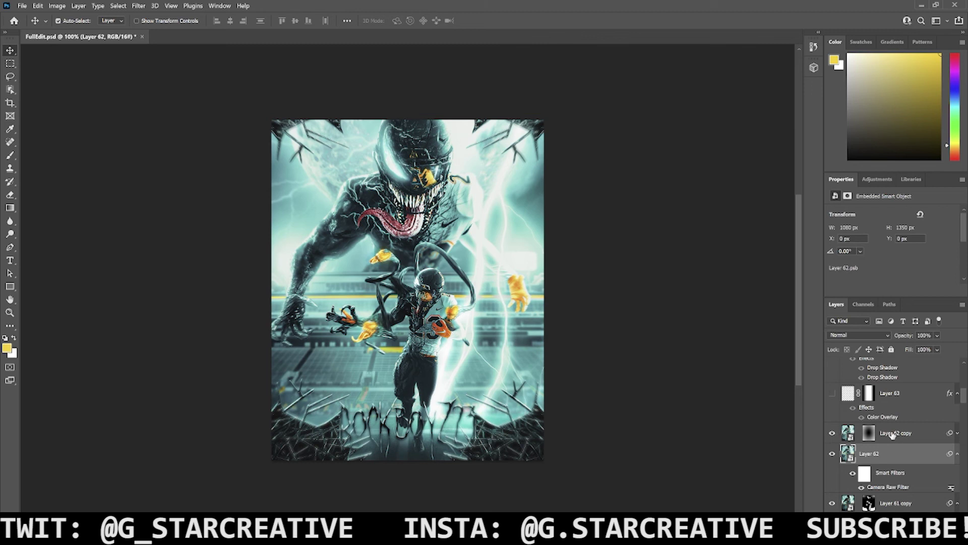
# - Turn on Layer 63 to brighten the top of the poster, comparing it hidden and shown
pyautogui.click(891, 435)
pyautogui.scroll(1, 886, 437)
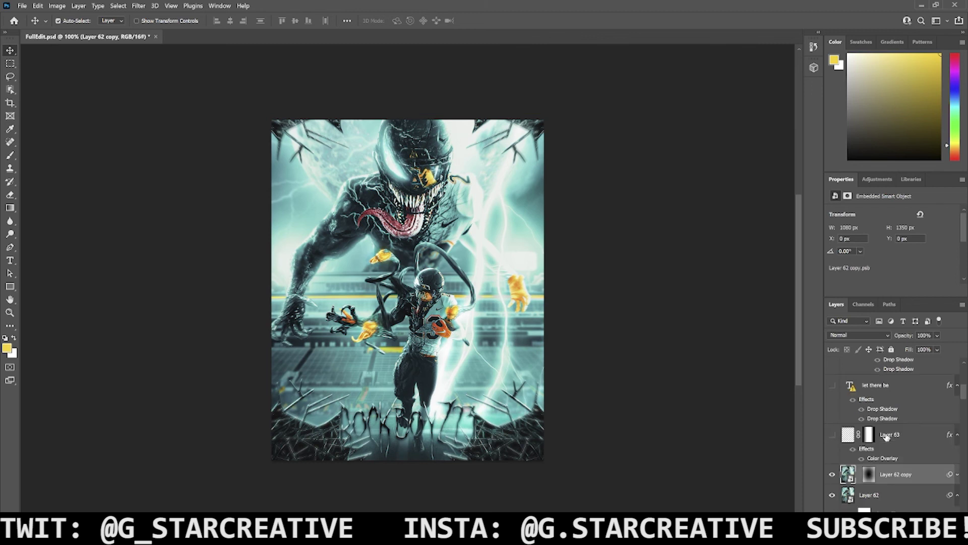
pyautogui.click(833, 434)
pyautogui.scroll(1, 873, 442)
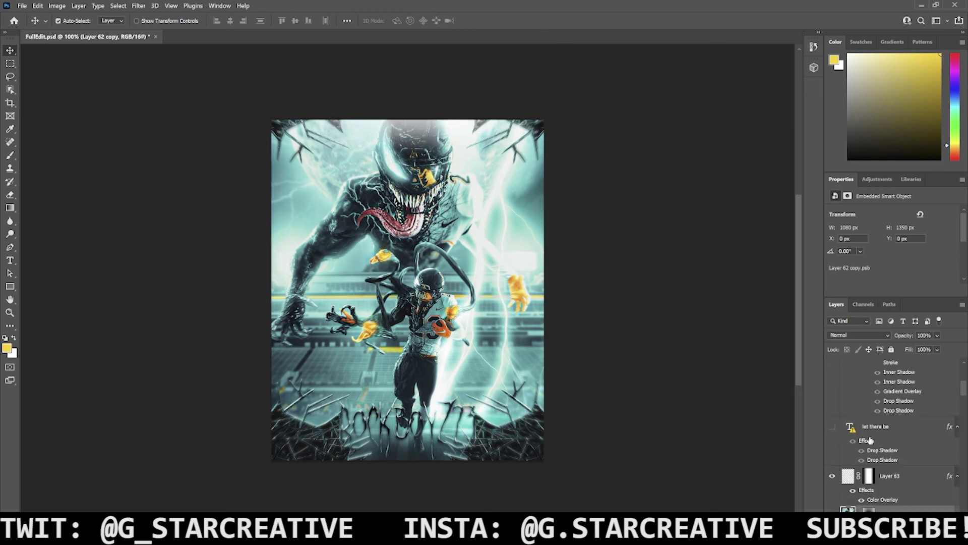
pyautogui.click(833, 476)
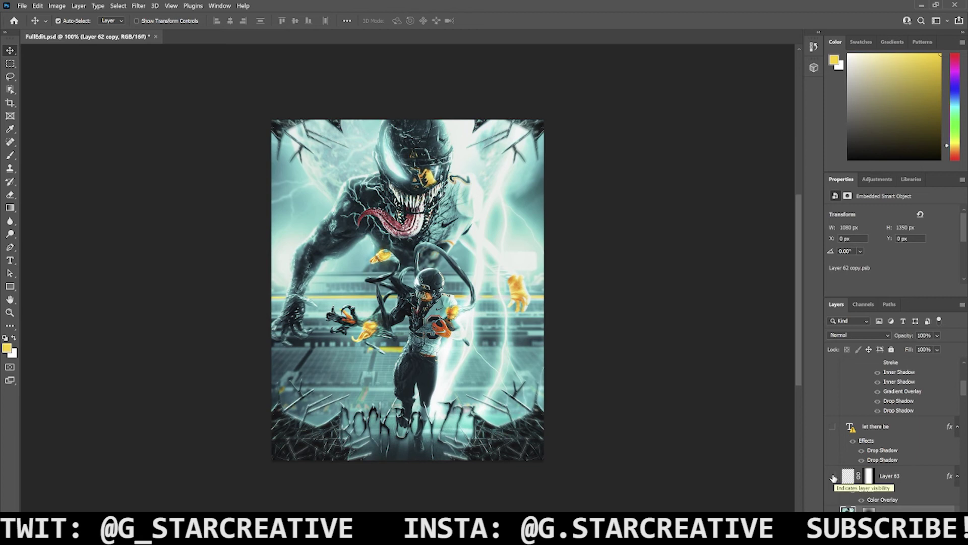
pyautogui.click(833, 476)
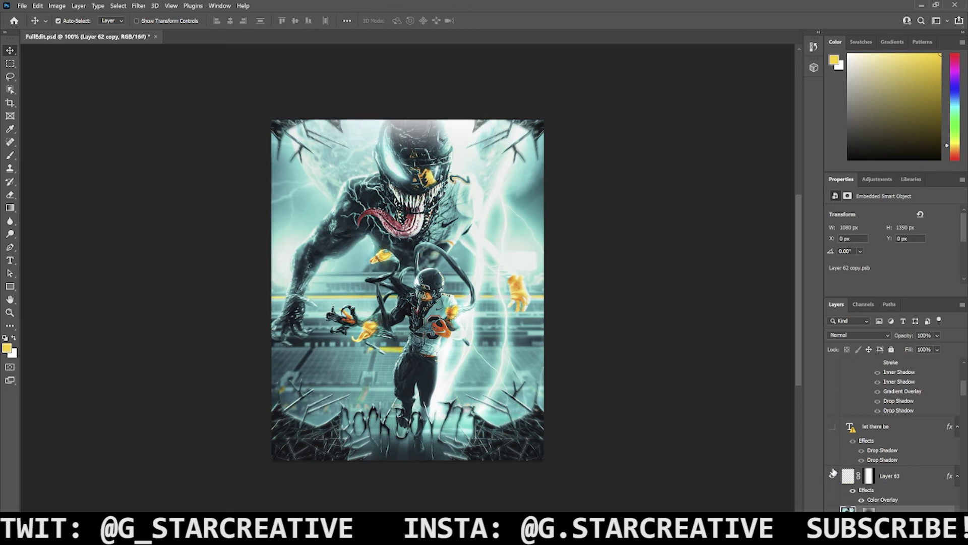
# - Show the 'let there be' text layer across the top edge
pyautogui.click(832, 427)
pyautogui.scroll(1, 880, 434)
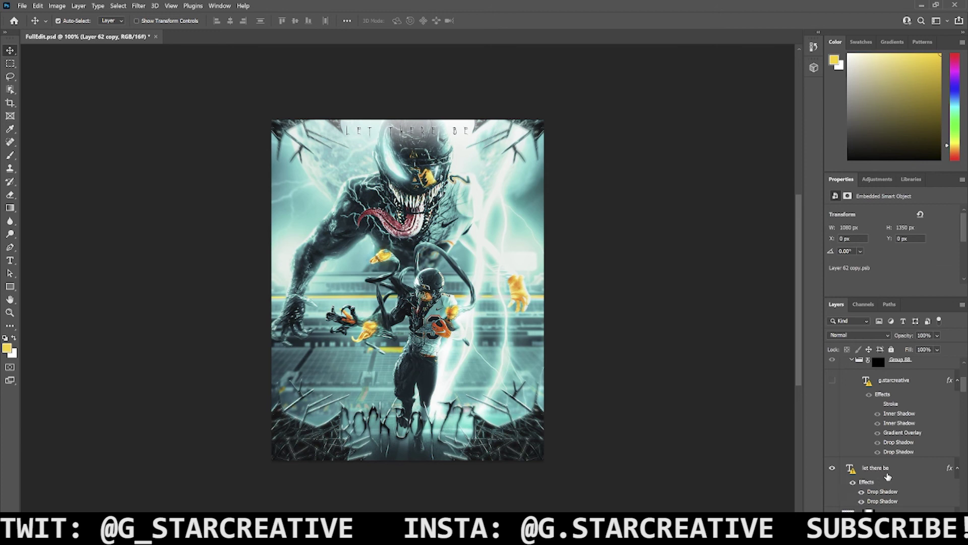
pyautogui.scroll(1, 892, 478)
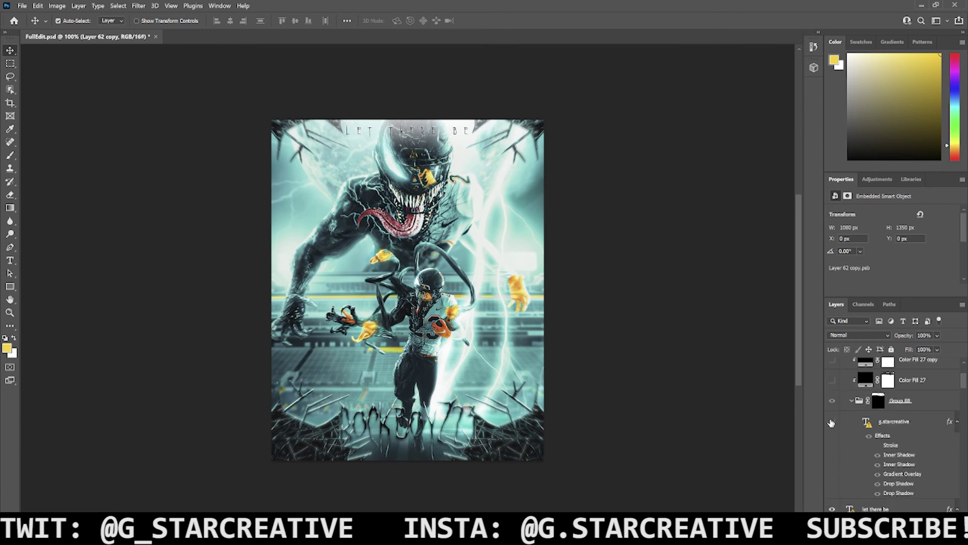
# - Show the yellow signature title layer and turn on both of its Inner Shadow effects
pyautogui.click(832, 421)
pyautogui.click(882, 422)
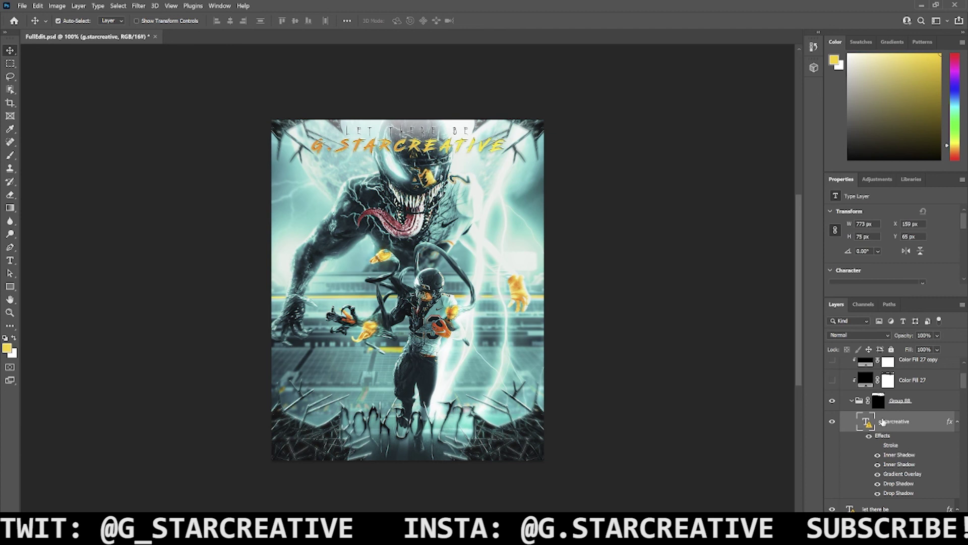
pyautogui.click(878, 455)
pyautogui.click(878, 455)
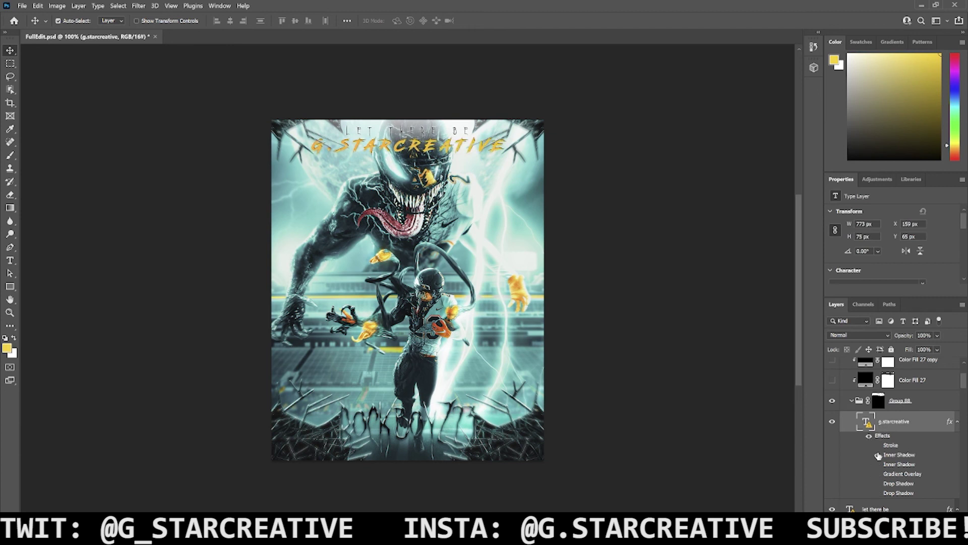
pyautogui.click(878, 464)
# - Enable the title's Gradient Overlay and hide its first Drop Shadow
pyautogui.click(878, 474)
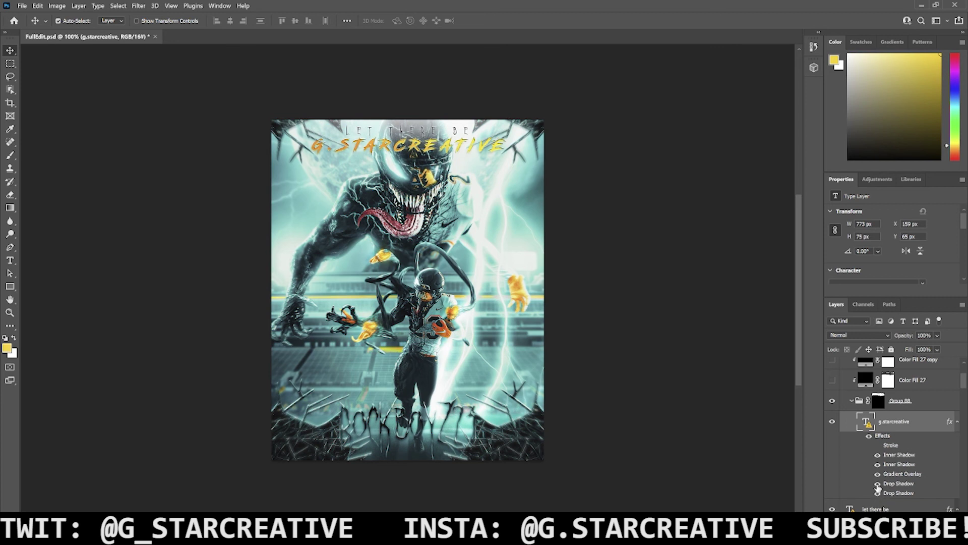
pyautogui.click(877, 484)
pyautogui.scroll(1, 912, 442)
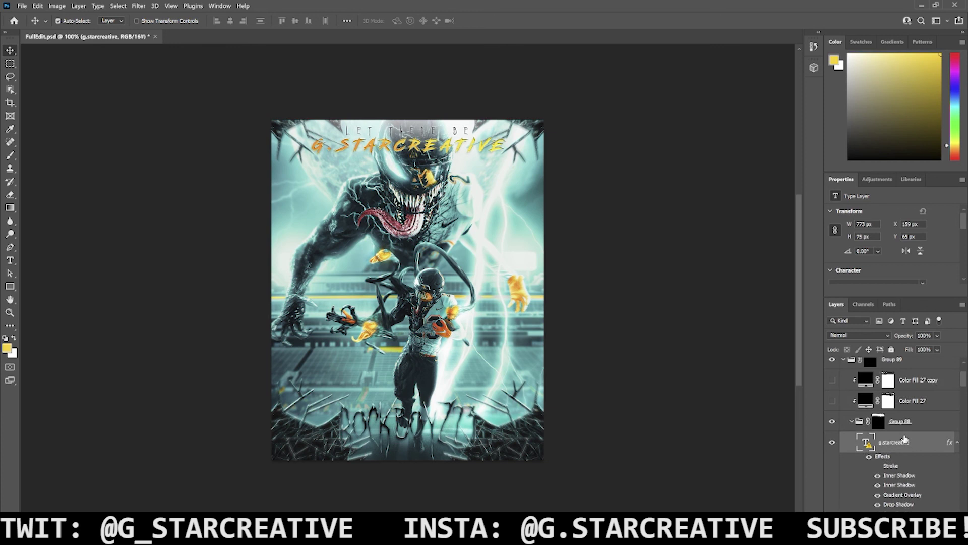
# - Keep Group 88's mask on and make both Color Fill 27 layers visible
pyautogui.keyDown('shift'); pyautogui.click(878, 421); pyautogui.keyUp('shift')
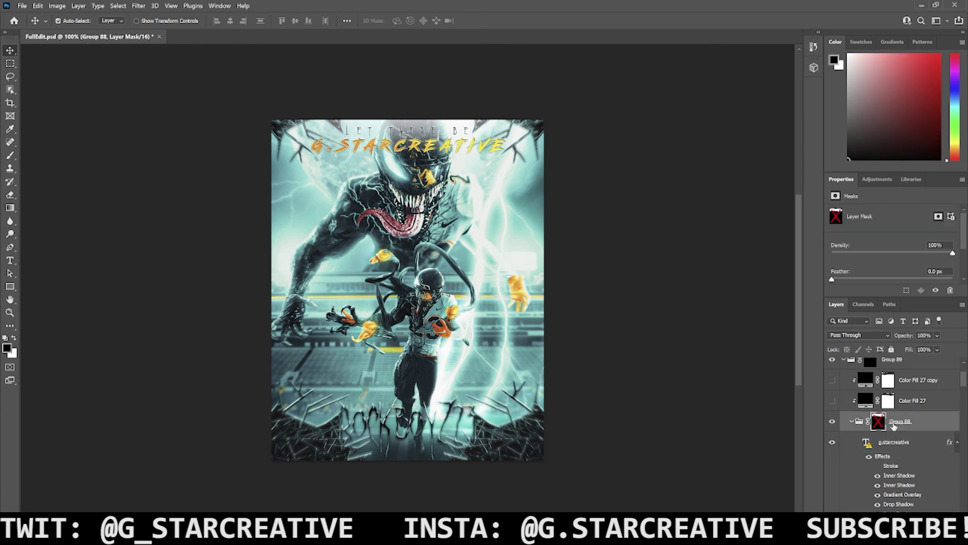
pyautogui.keyDown('shift'); pyautogui.click(878, 422); pyautogui.keyUp('shift')
pyautogui.moveTo(832, 401); pyautogui.dragTo(832, 382)
pyautogui.scroll(2, 833, 384)
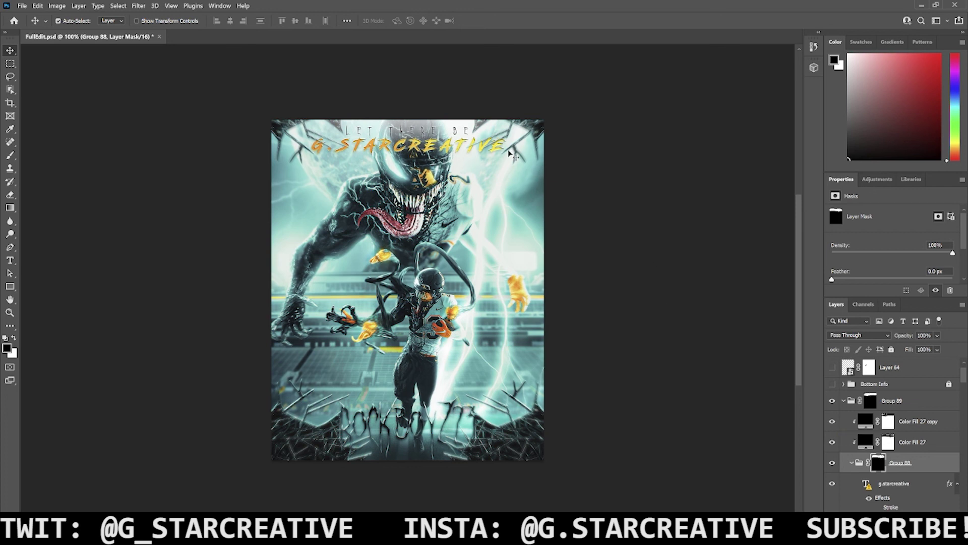
pyautogui.click(832, 421)
pyautogui.click(833, 421)
# - Show the Bottom Info logos and make Layer 64 copy visible and selected
pyautogui.hotkey('ctrl', 'z')
pyautogui.click(832, 406)
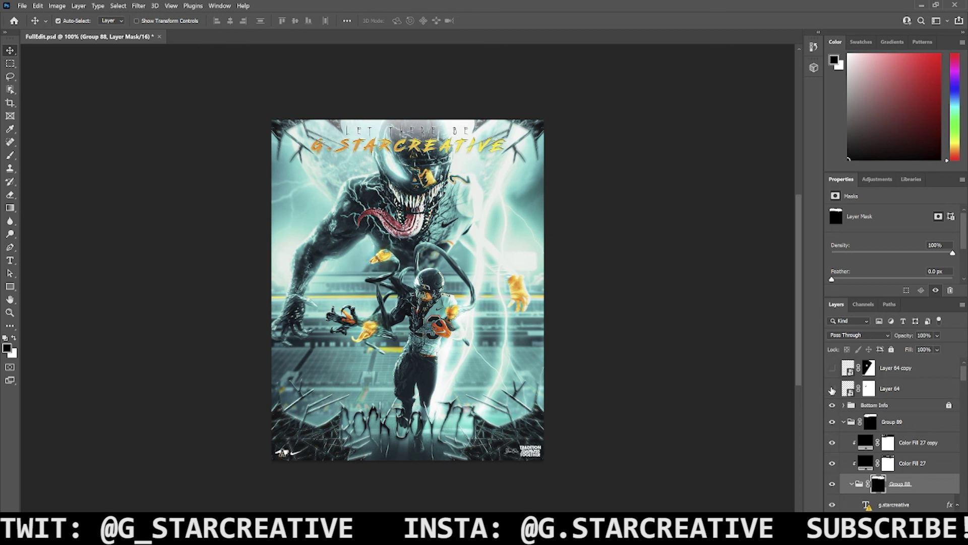
pyautogui.click(833, 368)
pyautogui.click(858, 375)
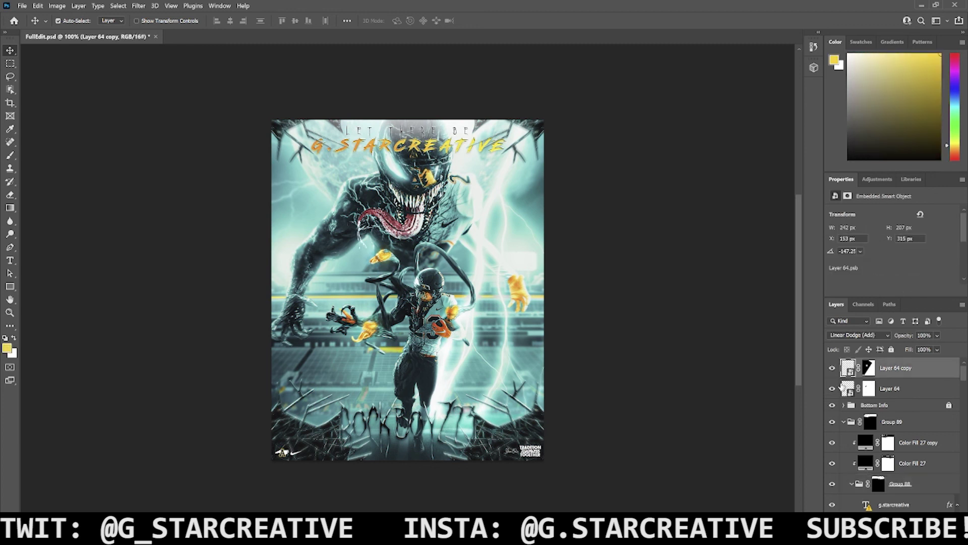